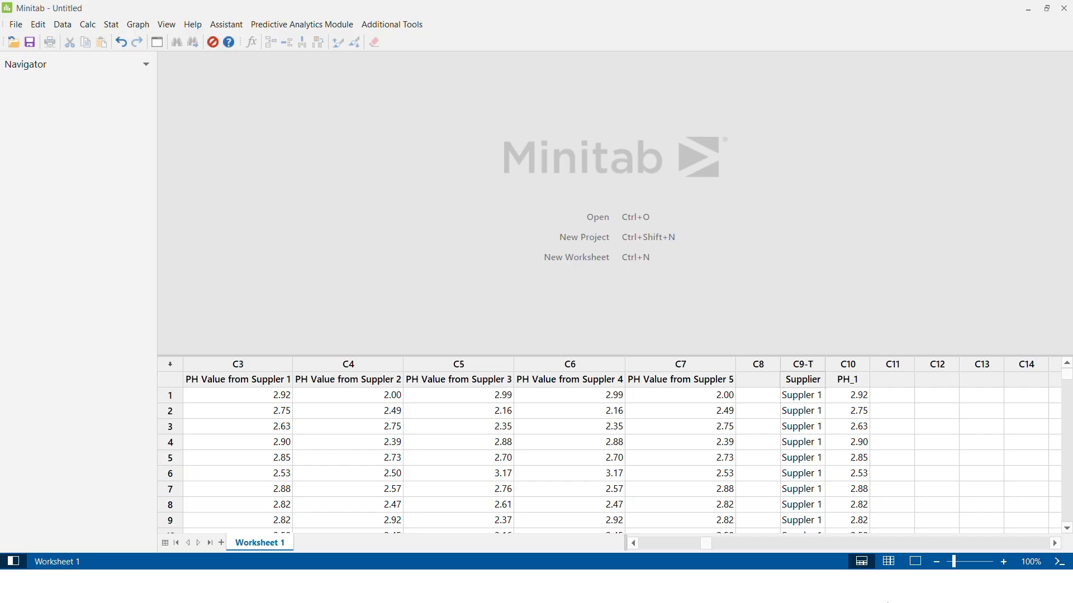
Go to the name cell of the pH column (C1) in the worksheet.
left_click(535, 488)
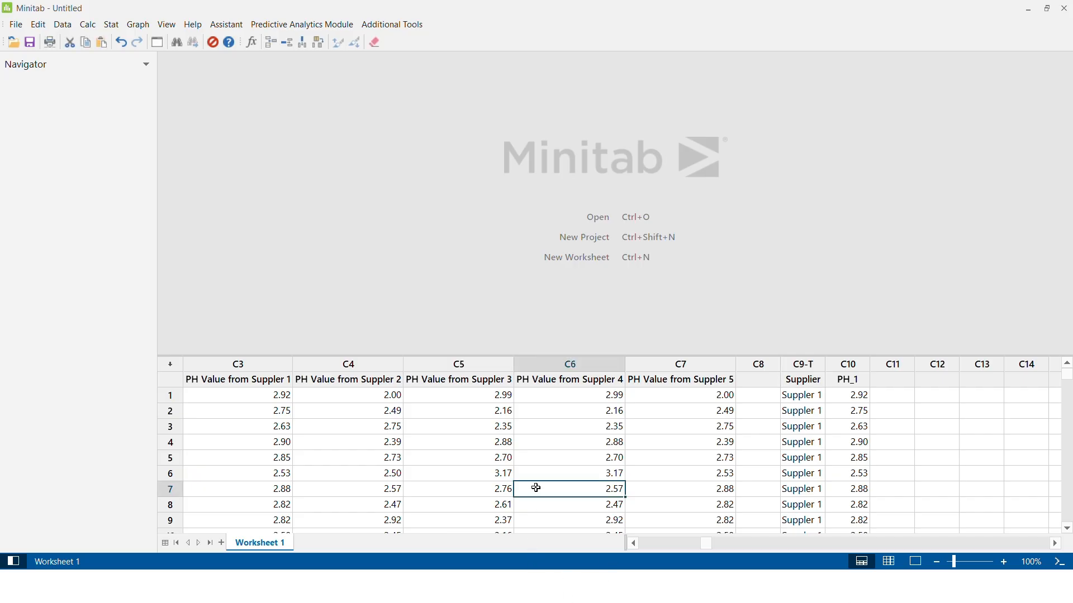
key("Left")
key("Left")
key("Left")
key("Left")
key("Left")
key("Up")
key("Up")
key("Up")
key("Up")
key("Up")
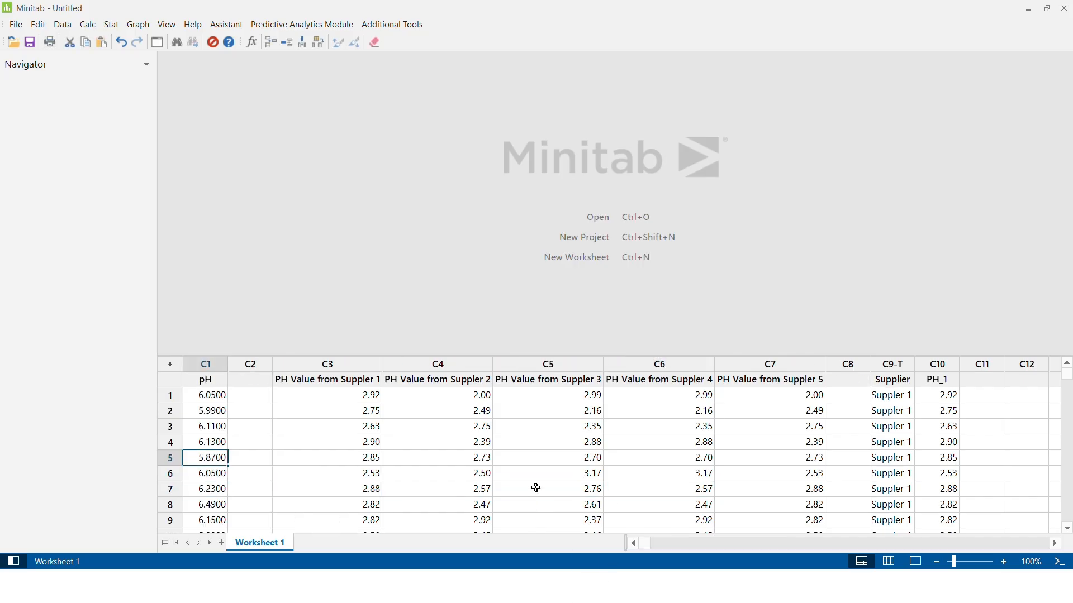
key("Up")
key("Up")
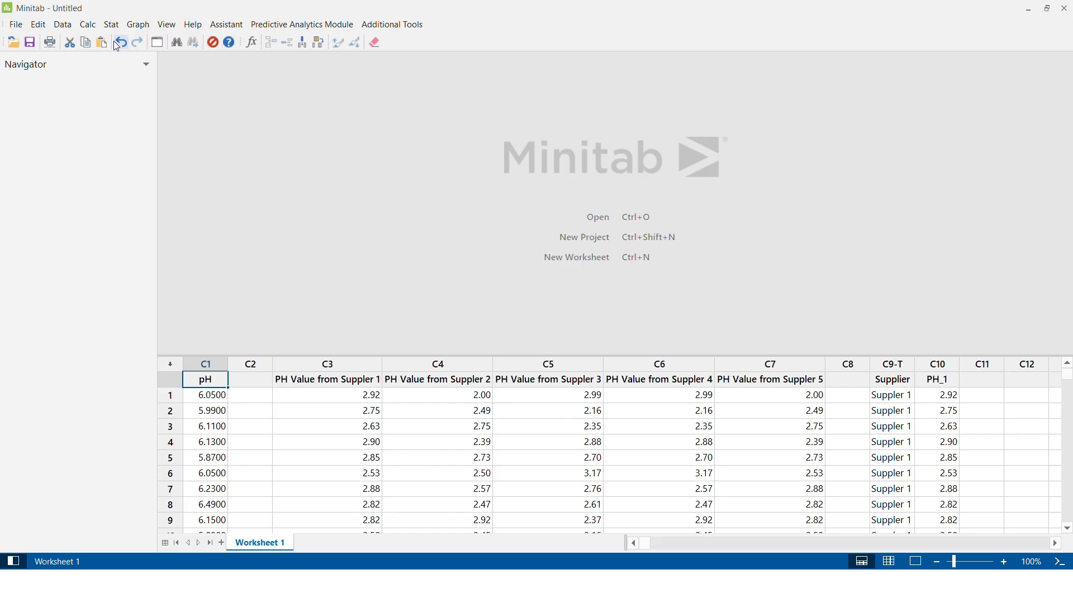
Create a With Fit histogram of the pH column.
left_click(127, 30)
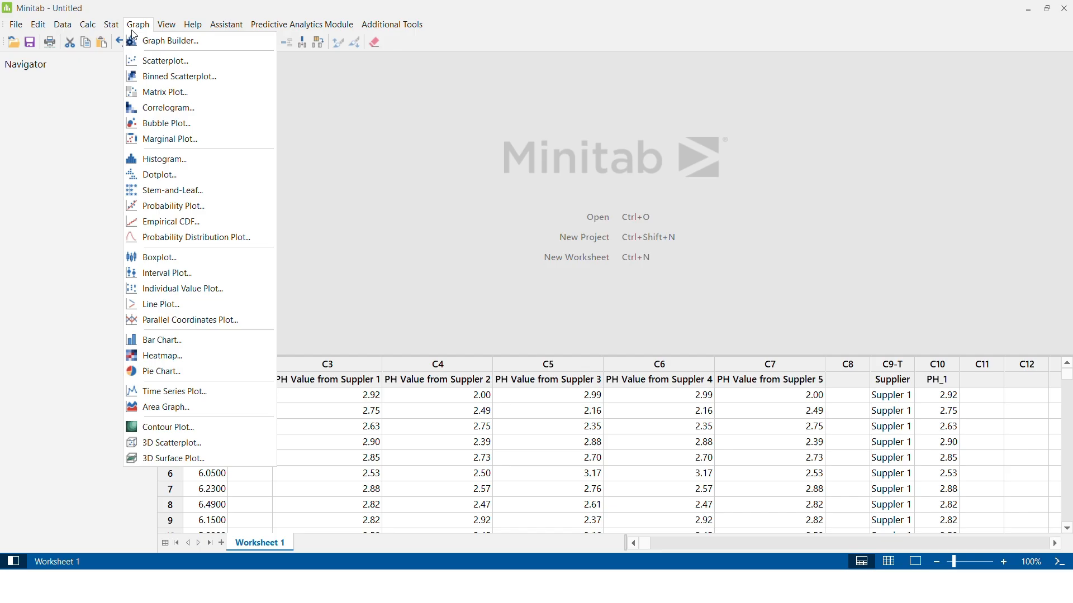
left_click(161, 164)
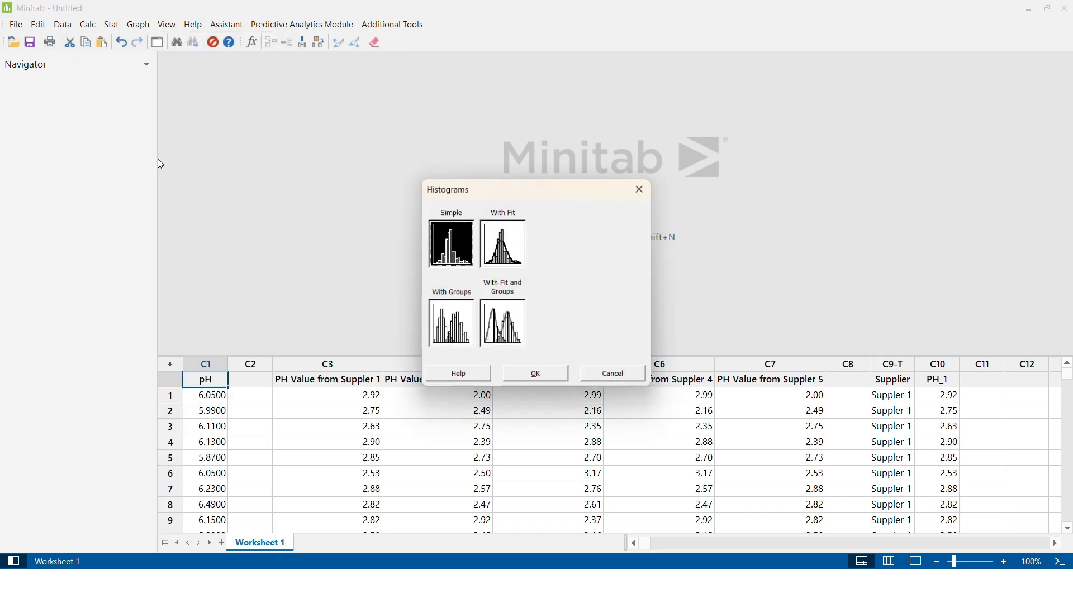
left_click(494, 258)
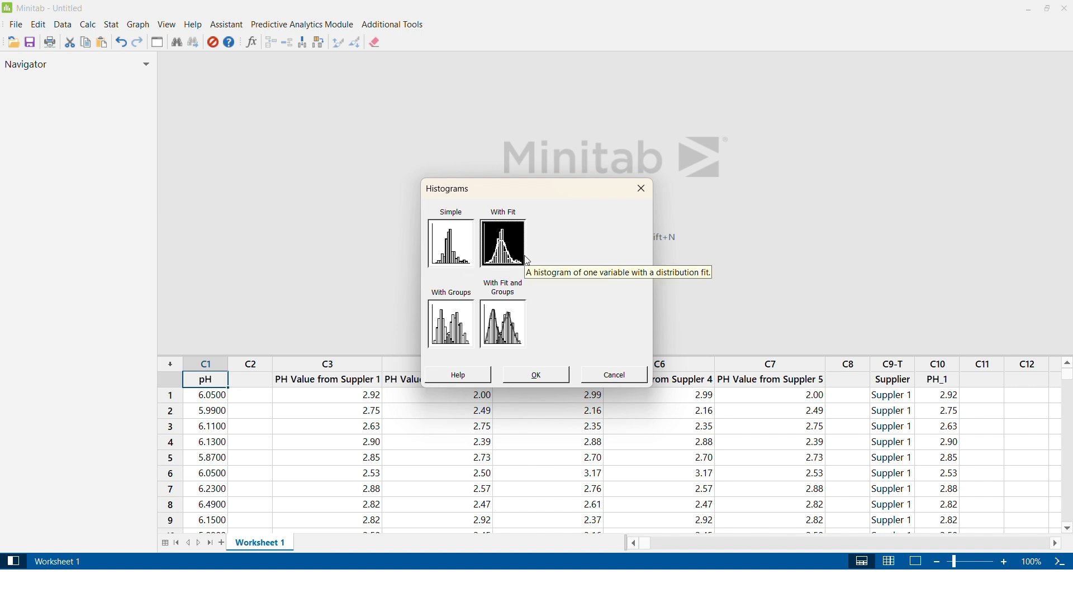
left_click(533, 377)
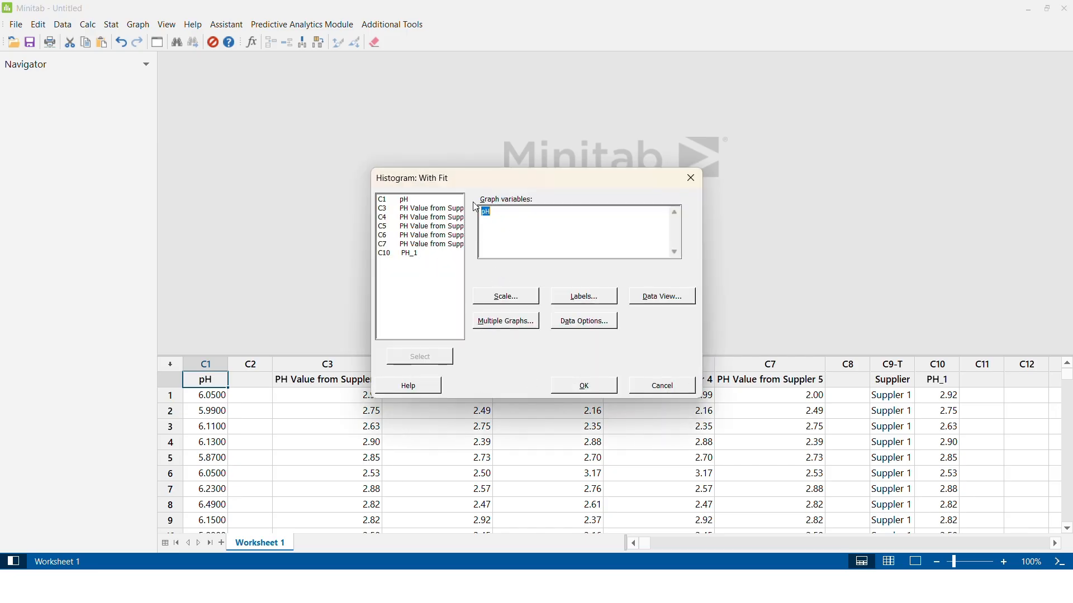
left_click(414, 201)
left_click(579, 383)
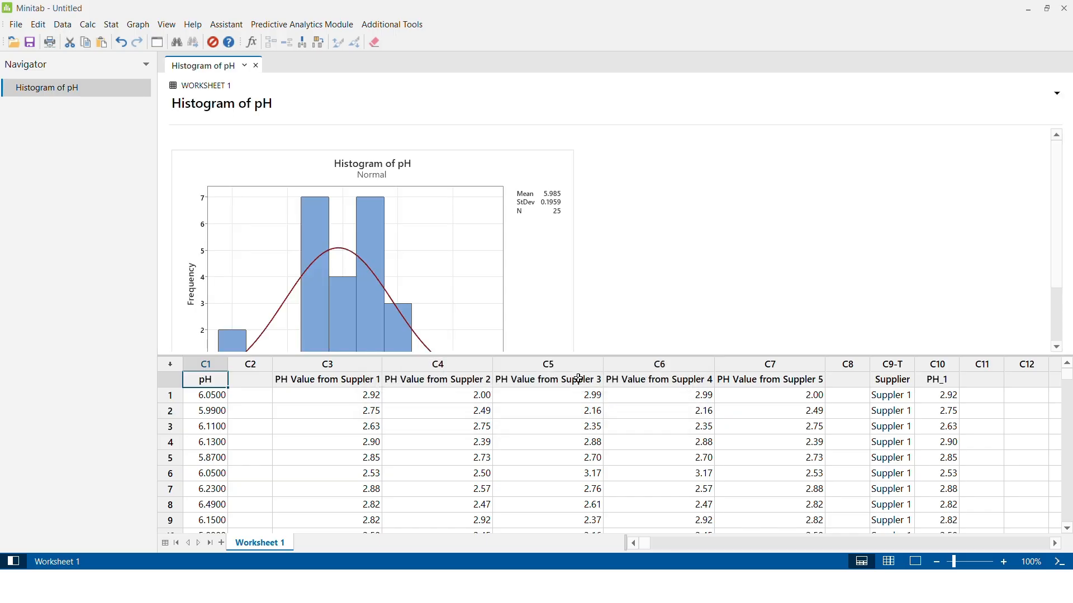
Open the pH histogram at full size and examine its bars, x scale and fitted normal curve, then close it.
double_click(557, 272)
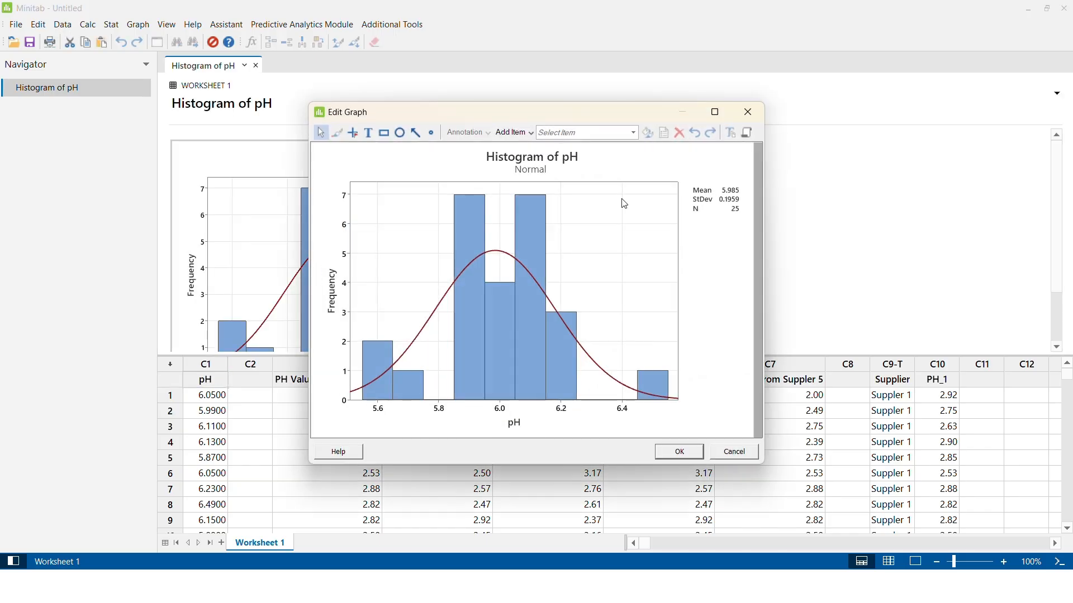
left_click(705, 117)
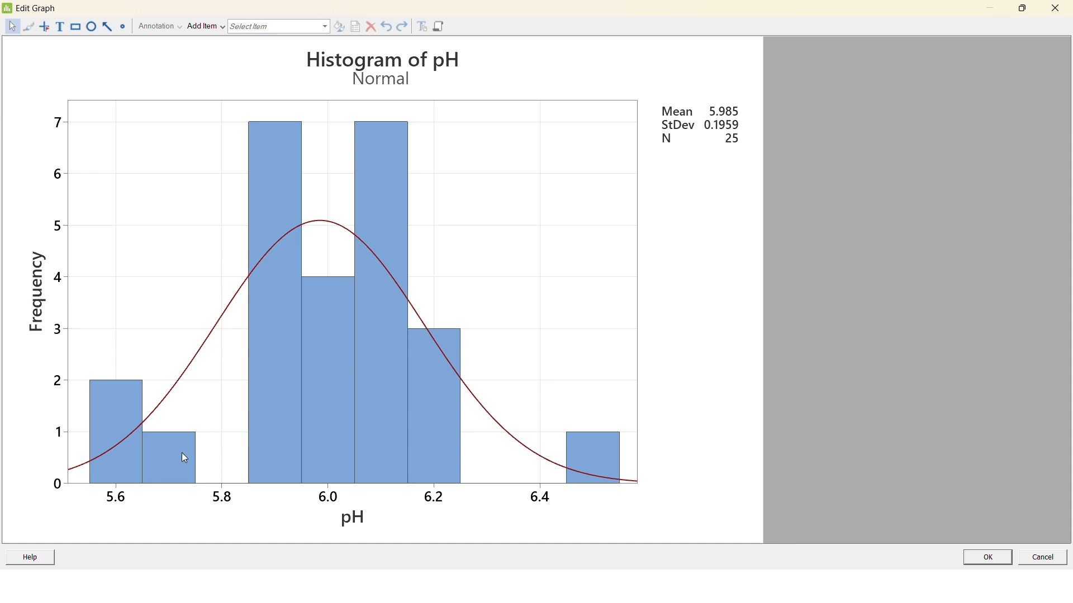
left_click(115, 497)
mouse_move(120, 462)
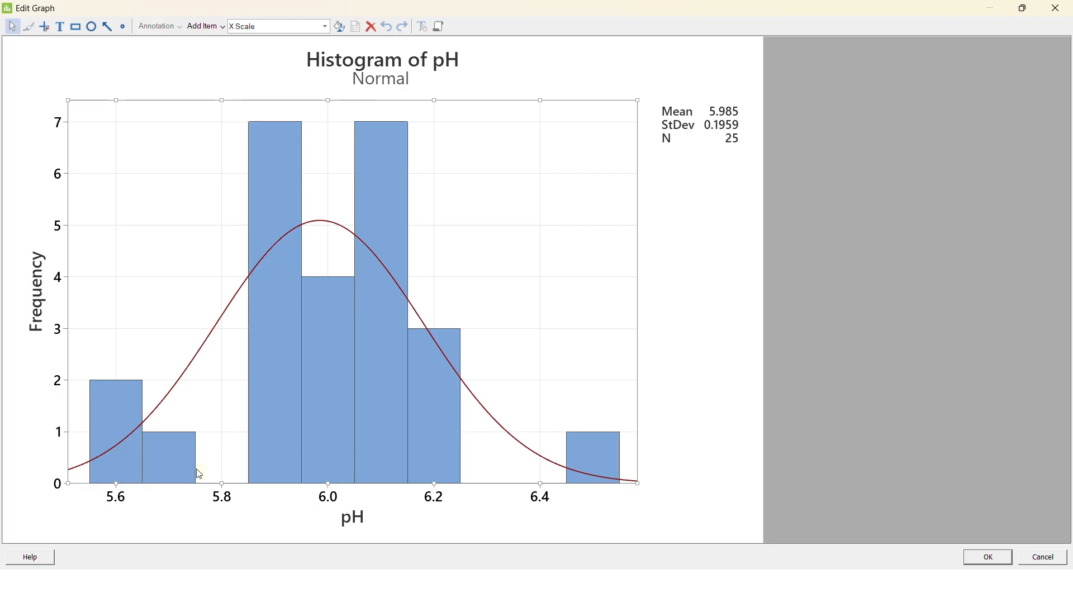
mouse_move(188, 463)
mouse_move(403, 359)
mouse_move(352, 357)
mouse_move(619, 489)
mouse_move(366, 190)
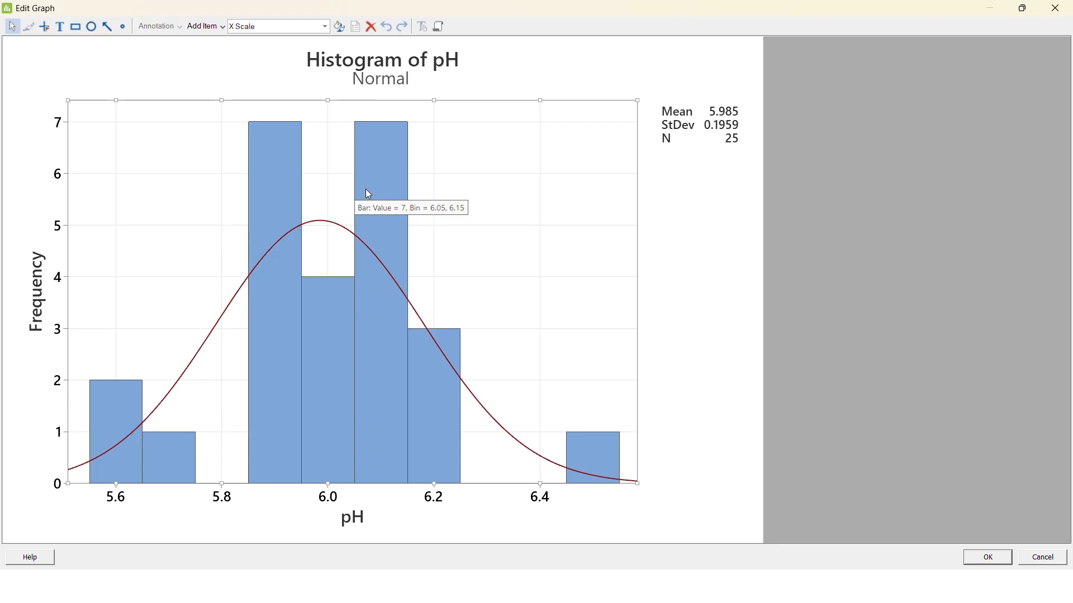
left_click(1062, 9)
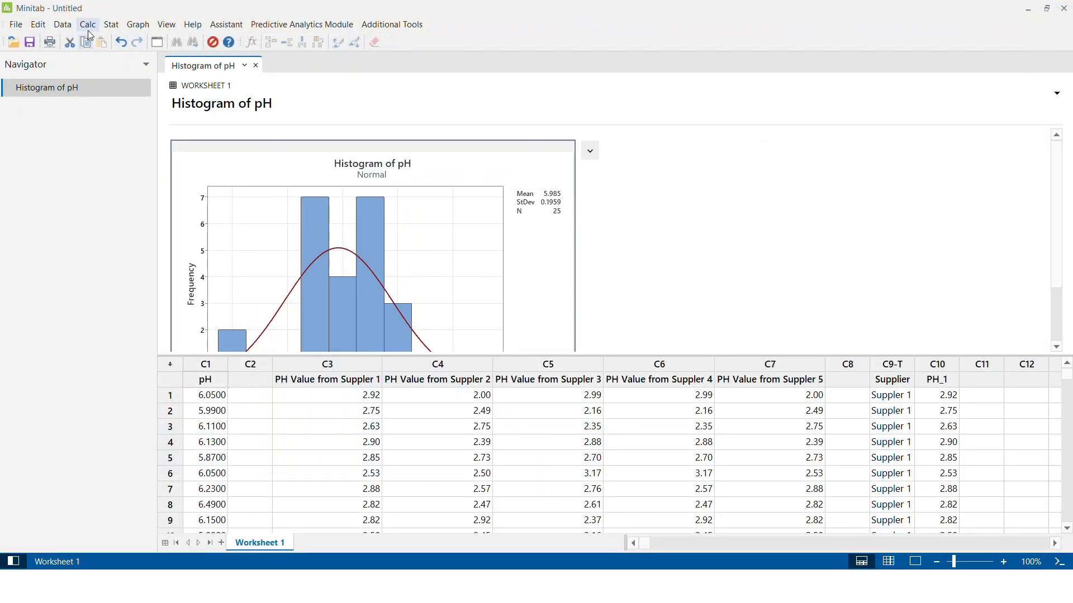
Create a With Fit and Groups histogram of PH Value from Suppler 1 and PH Value from Suppler 5.
left_click(134, 26)
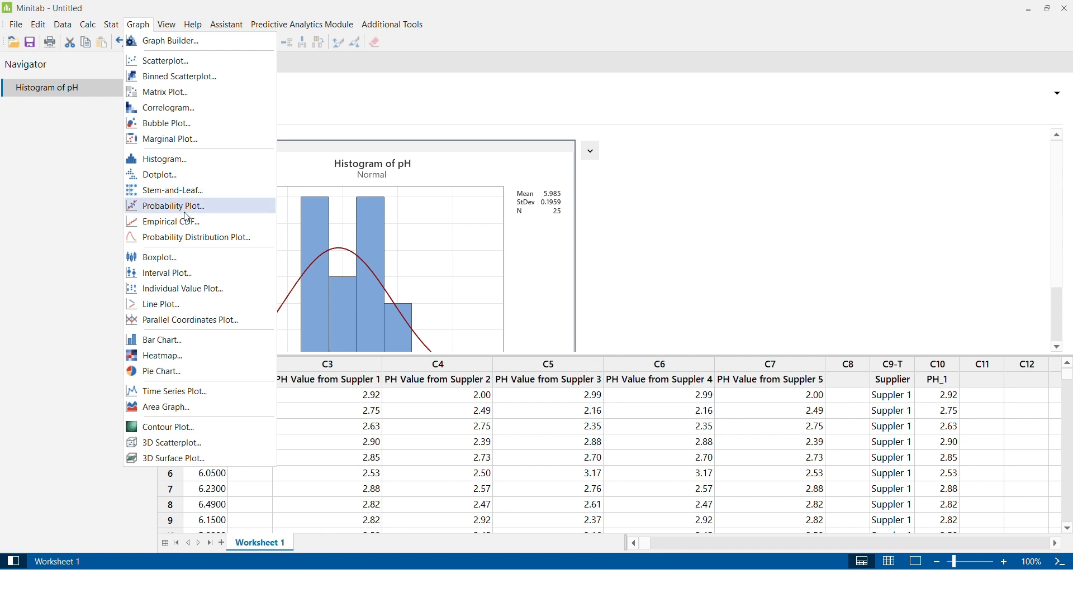
left_click(173, 160)
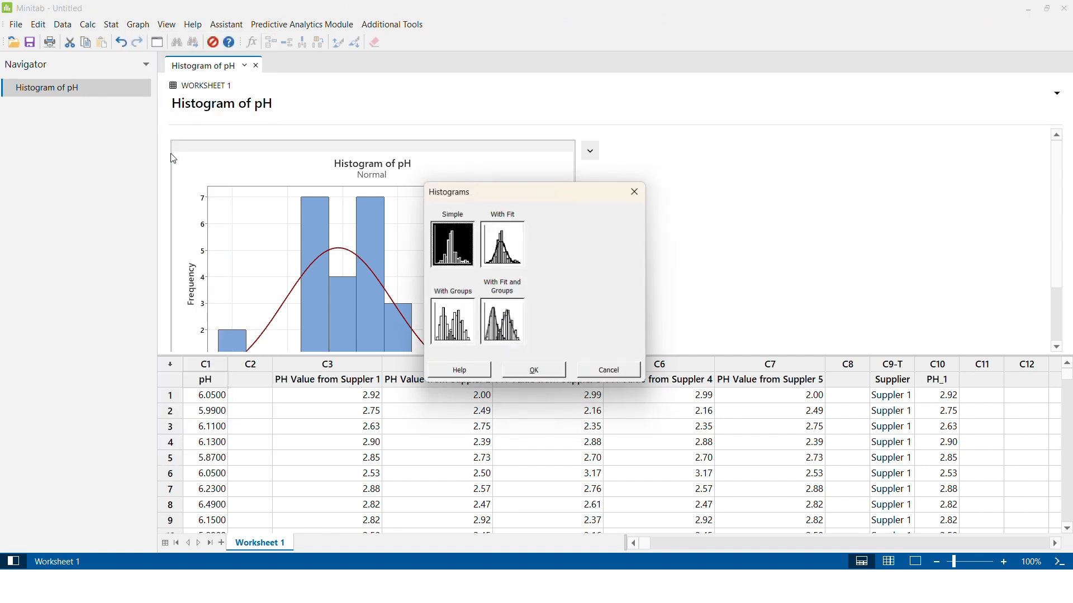
left_click(503, 324)
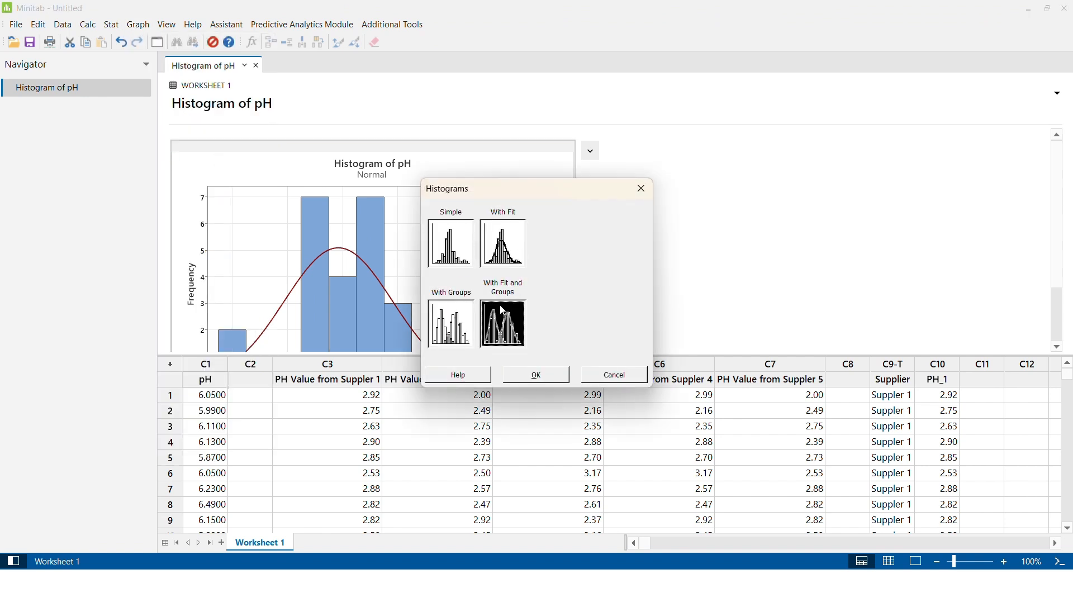
left_click(549, 376)
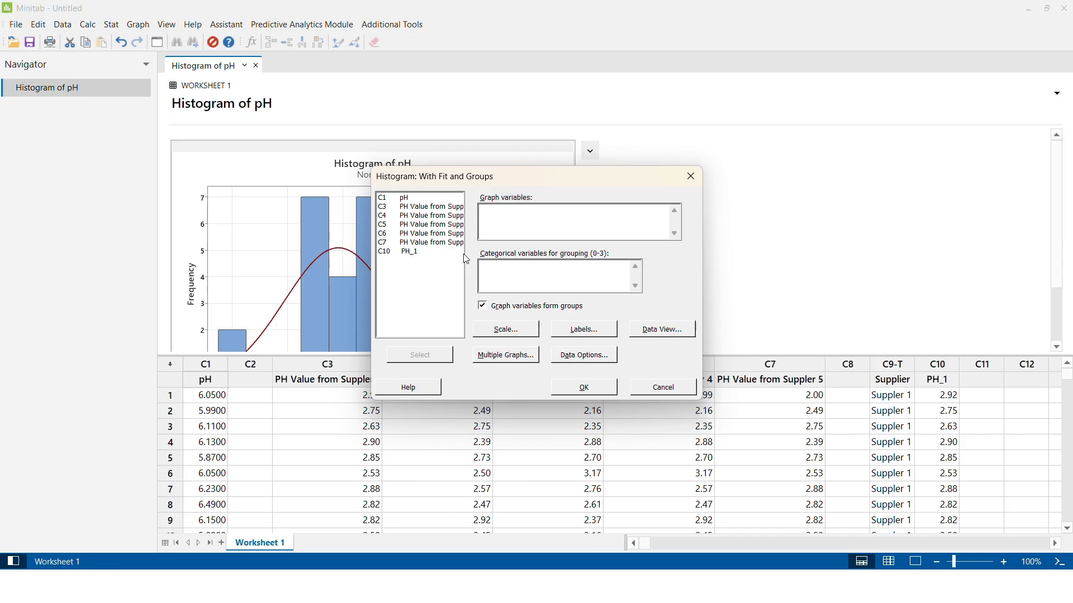
double_click(452, 211)
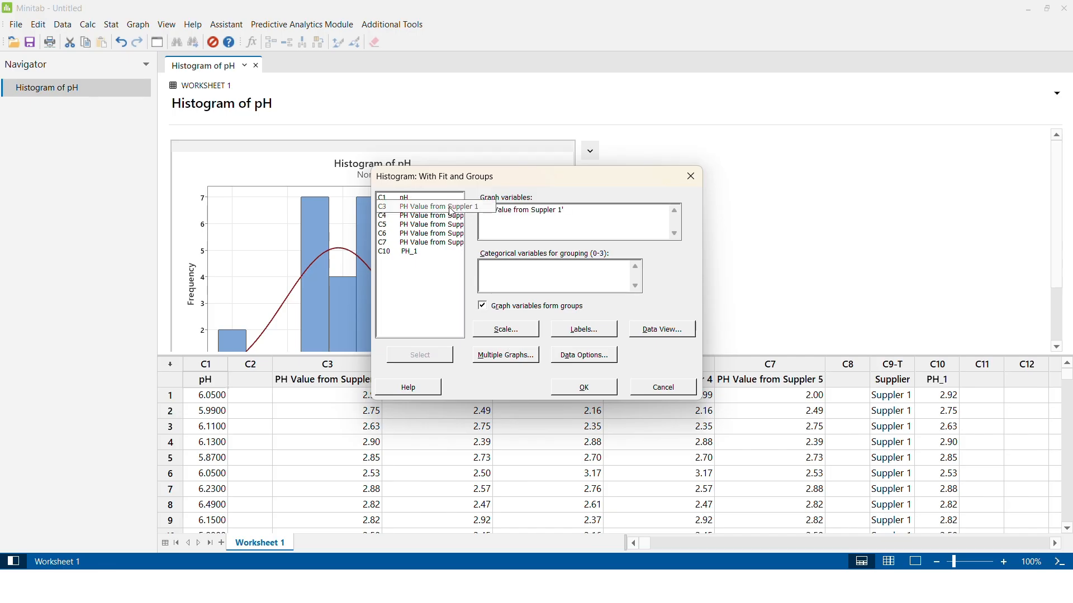
double_click(452, 245)
left_click(584, 387)
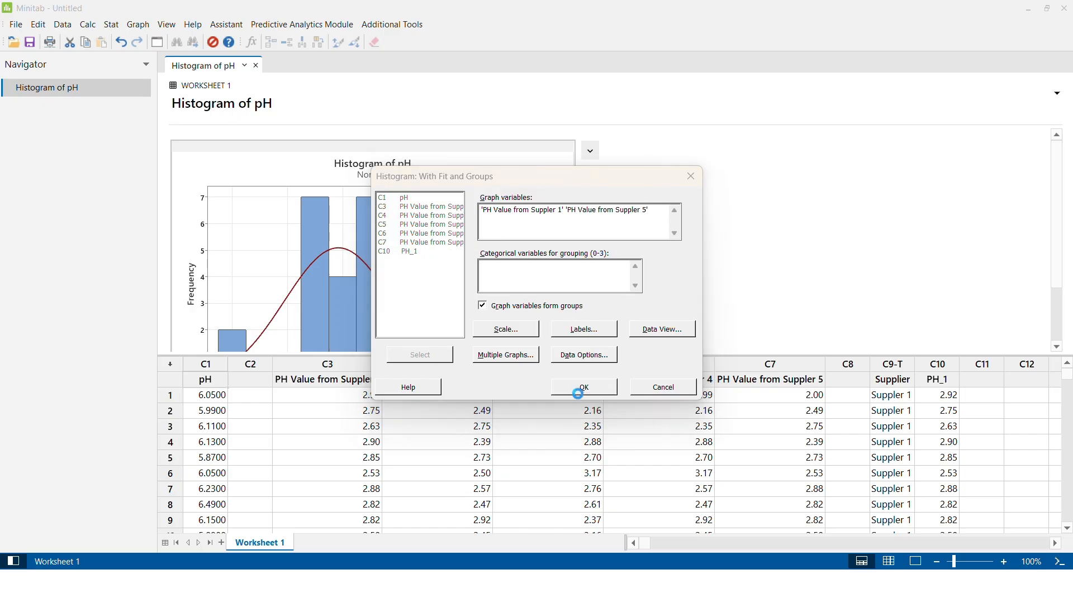
Open the two-supplier histogram at full size, compare the fitted curves of Suppler 1 and Suppler 5, and close it.
double_click(556, 292)
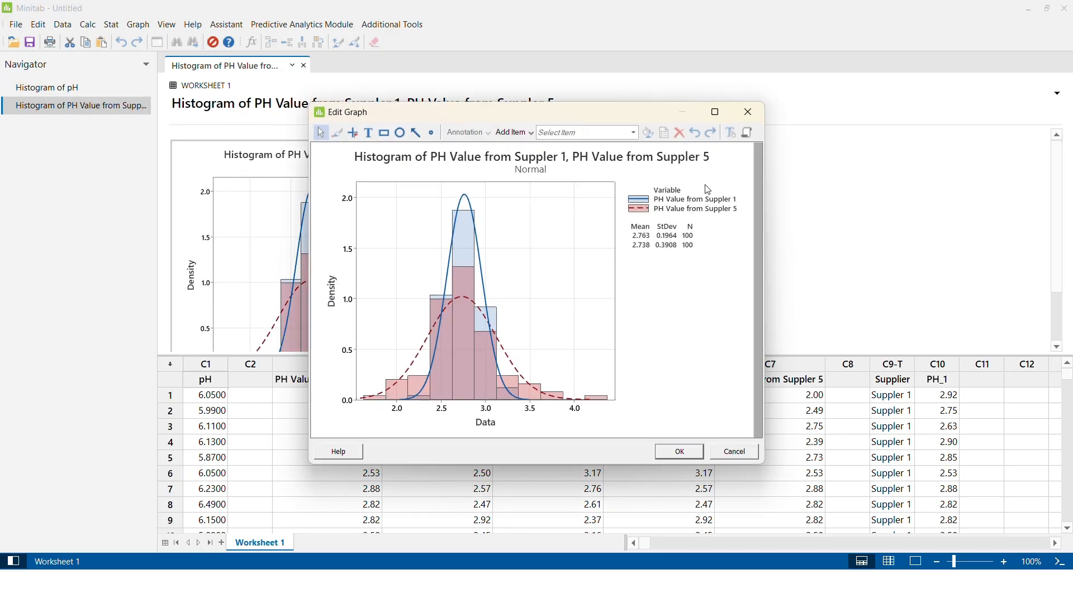
left_click(715, 112)
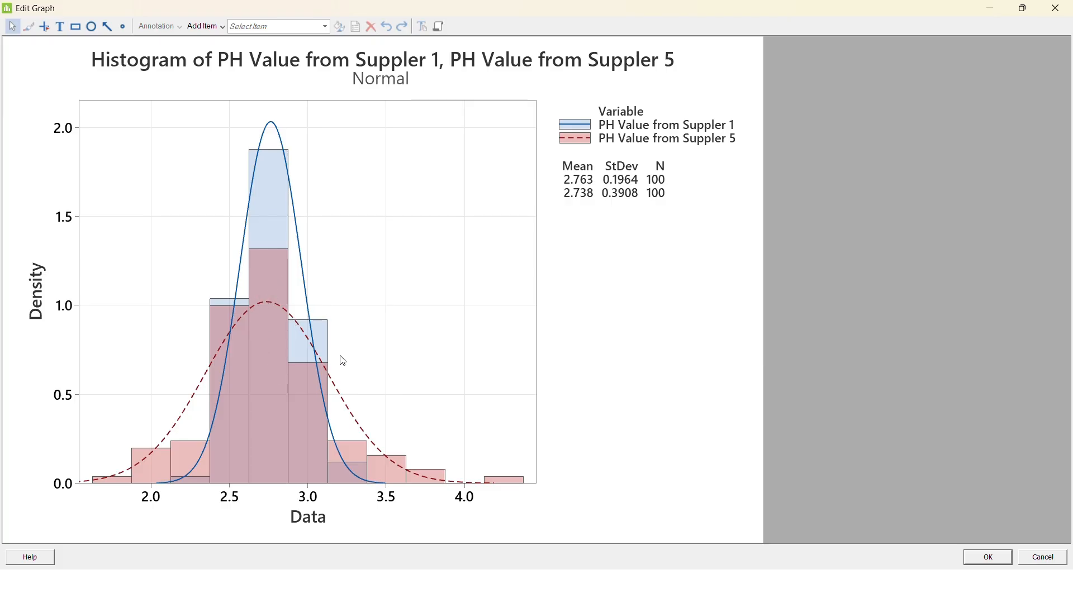
left_click(1058, 15)
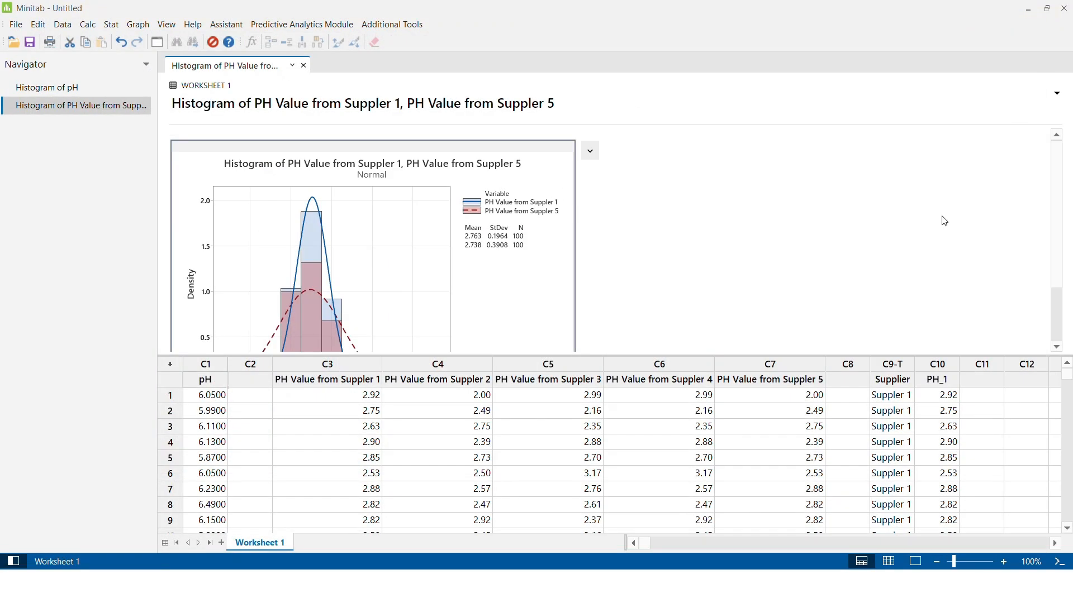
Create another With Fit and Groups histogram with PH Value from Suppler 1 through PH Value from Suppler 5 as graph variables.
key("ctrl+e")
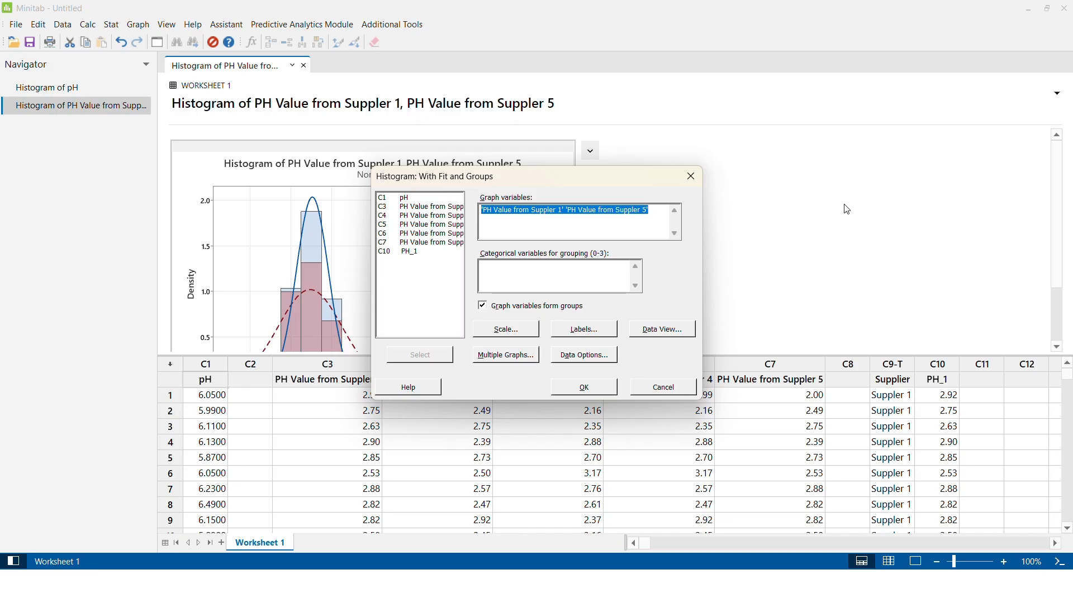
key("Delete")
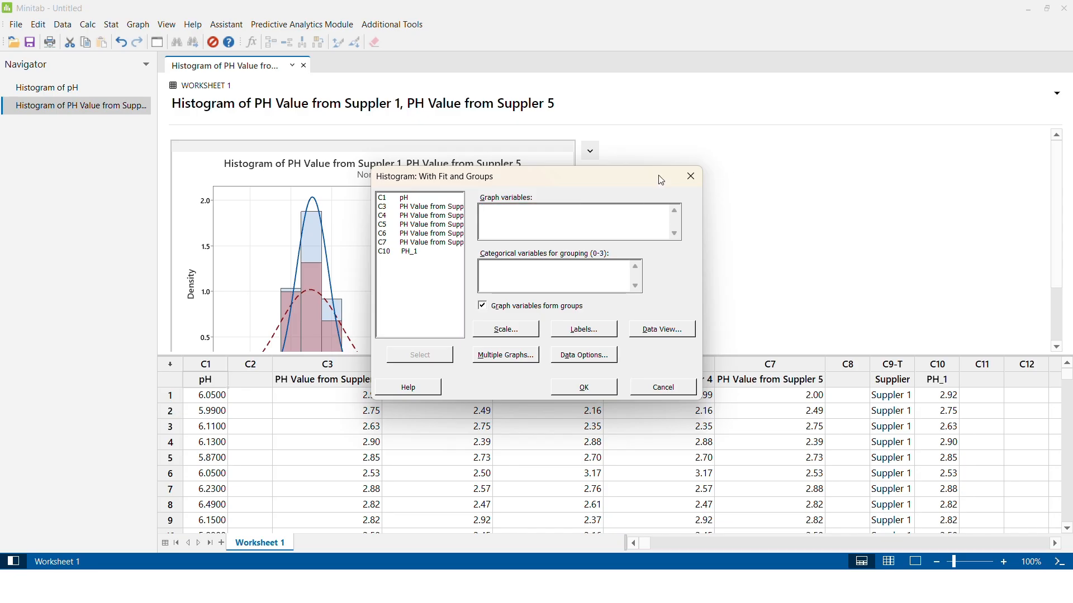
left_click(449, 208)
left_click(448, 246, "shift")
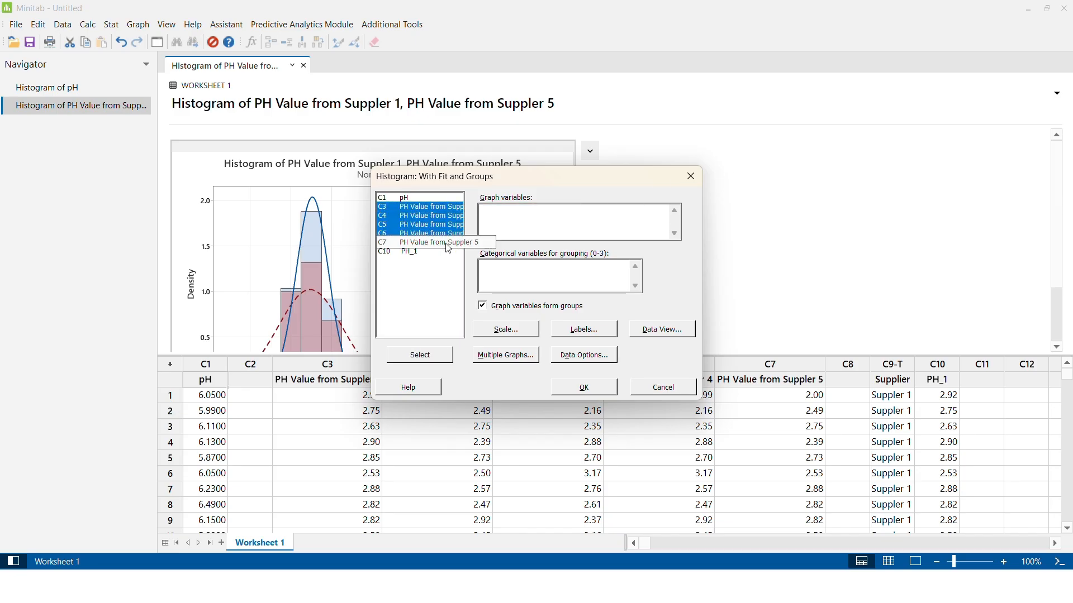
left_click(419, 356)
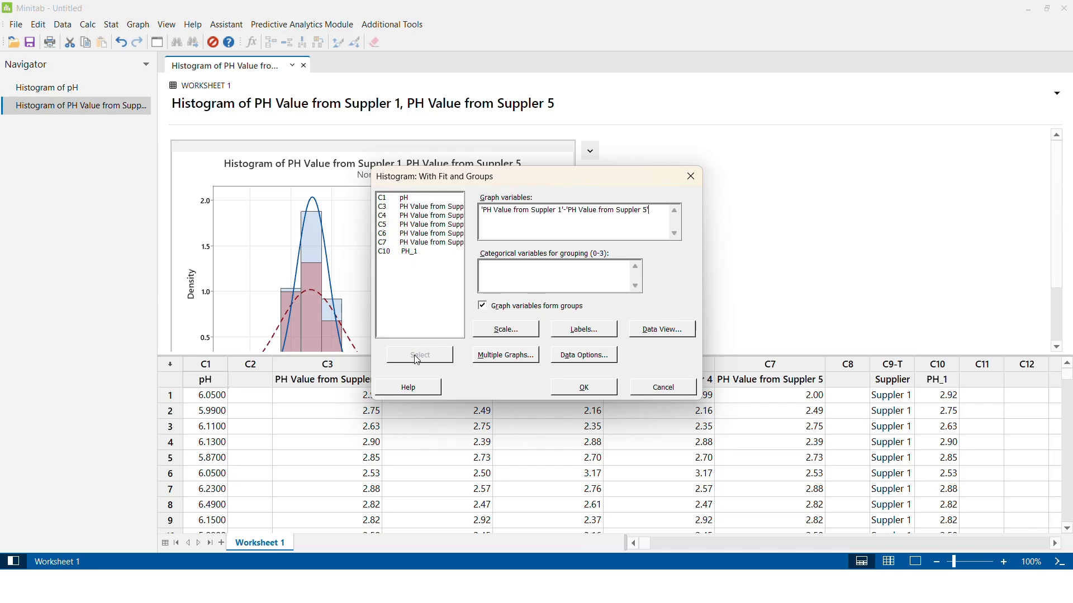
left_click(586, 387)
Open the five-supplier histogram at full size, compare the suppliers' distribution curves and bars, and close it.
double_click(555, 330)
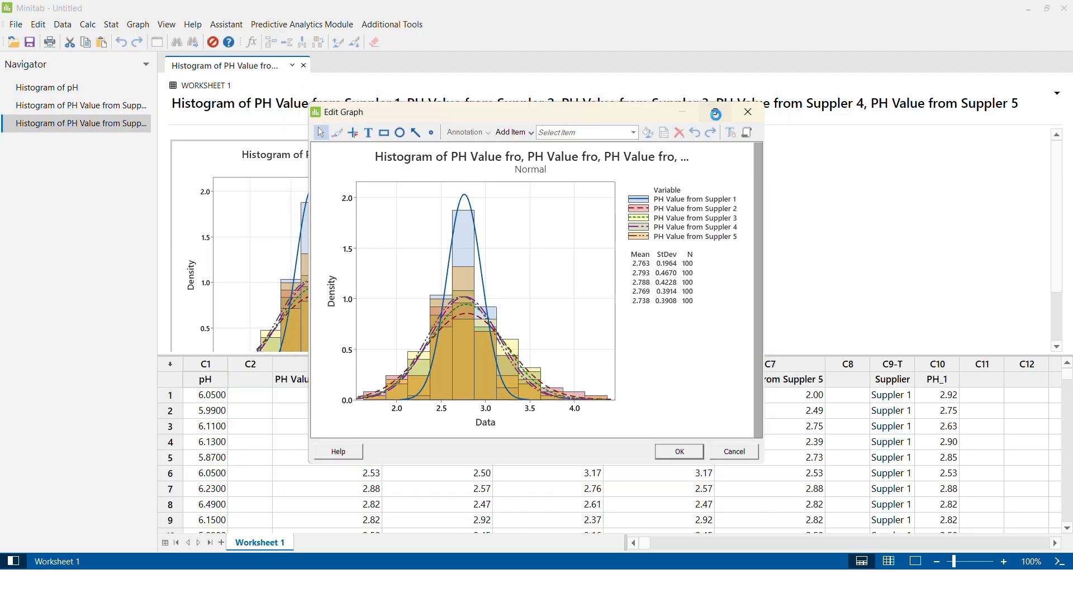
left_click(718, 116)
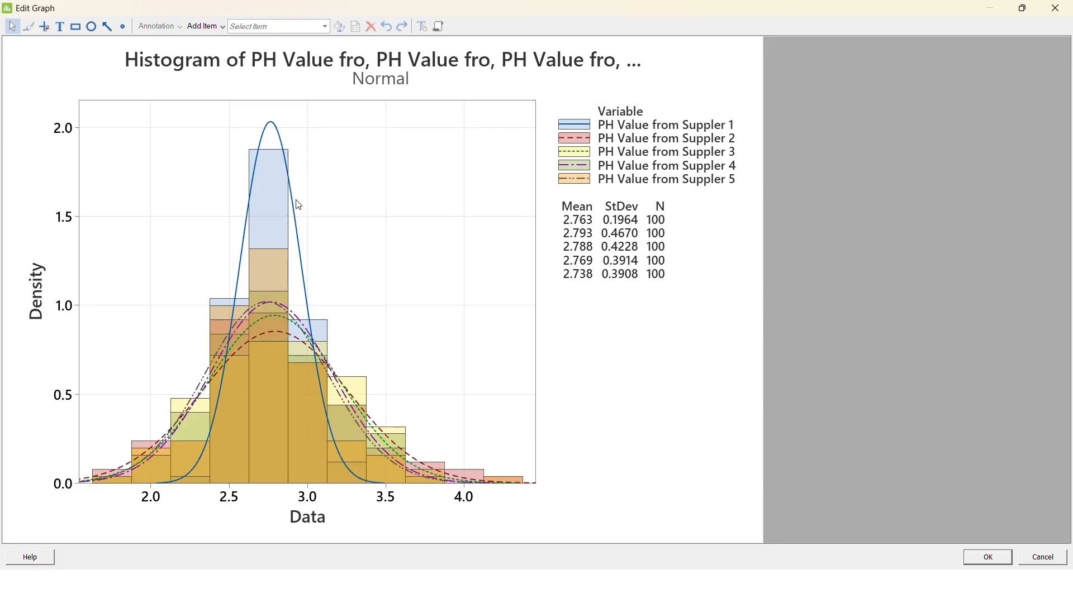
mouse_move(294, 205)
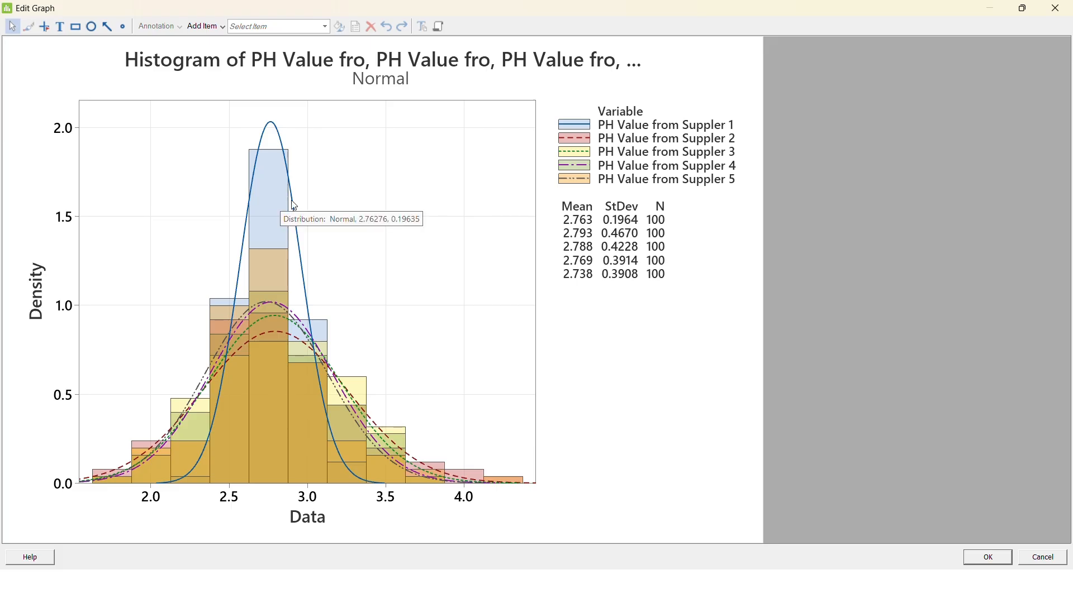
mouse_move(281, 336)
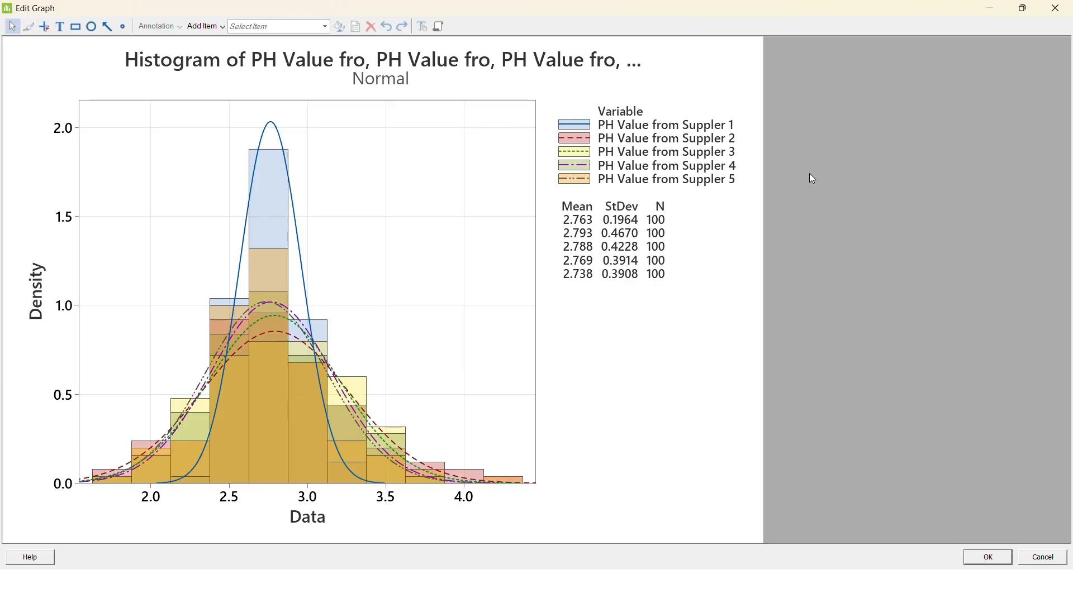
left_click(1056, 8)
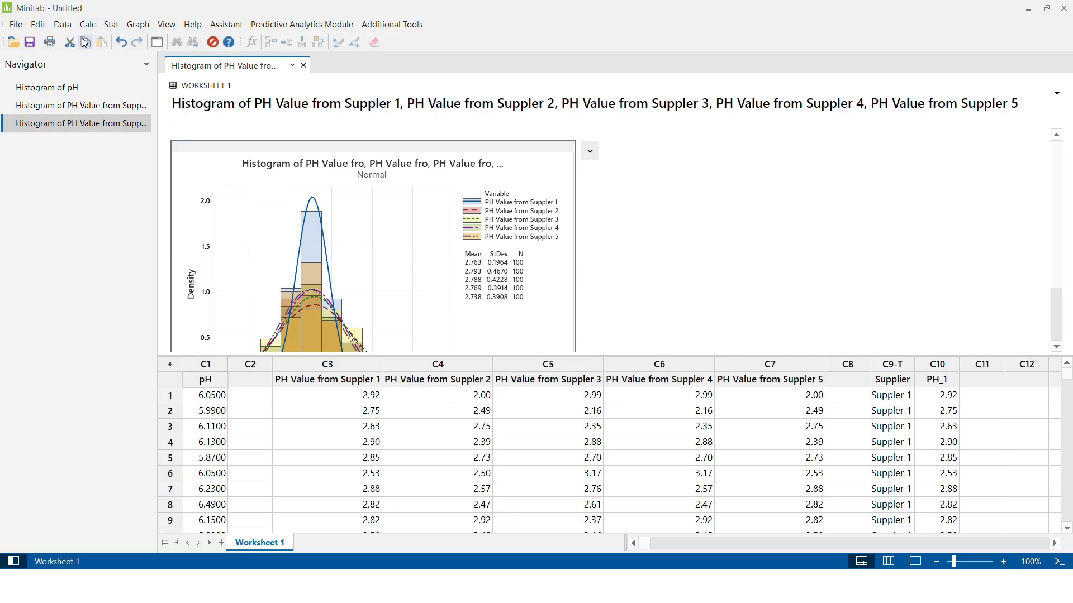
Create a simple One Y boxplot of the PH_1 column.
left_click(110, 26)
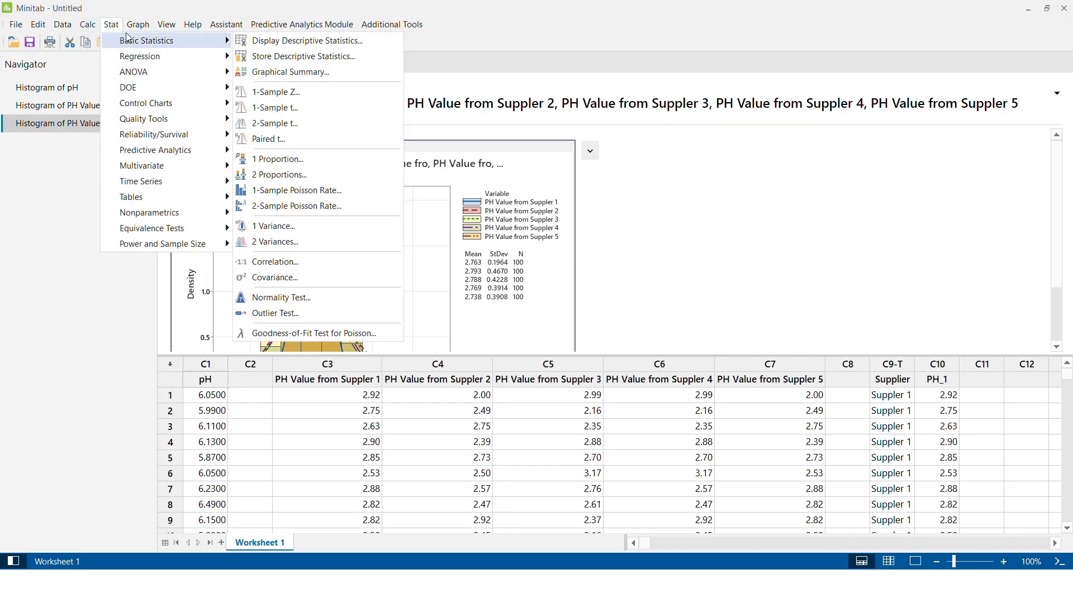
mouse_move(138, 28)
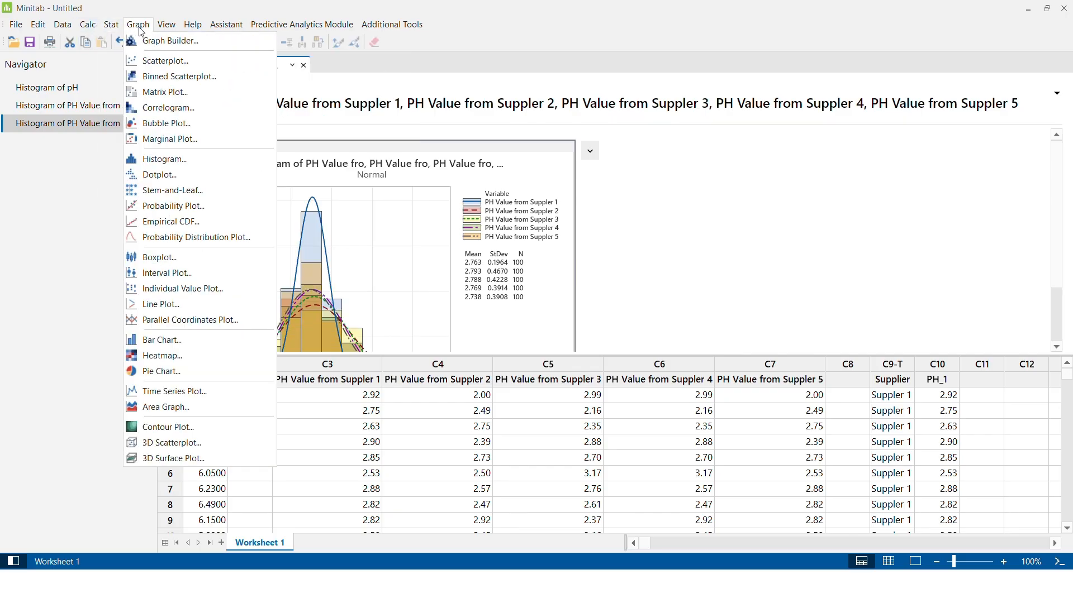
left_click(178, 258)
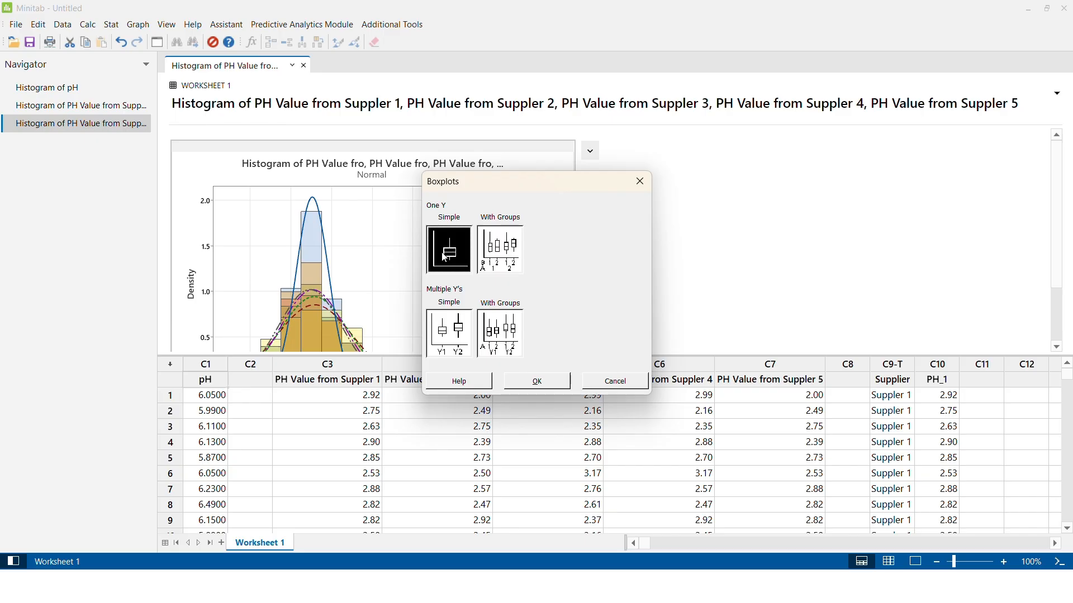
left_click(528, 388)
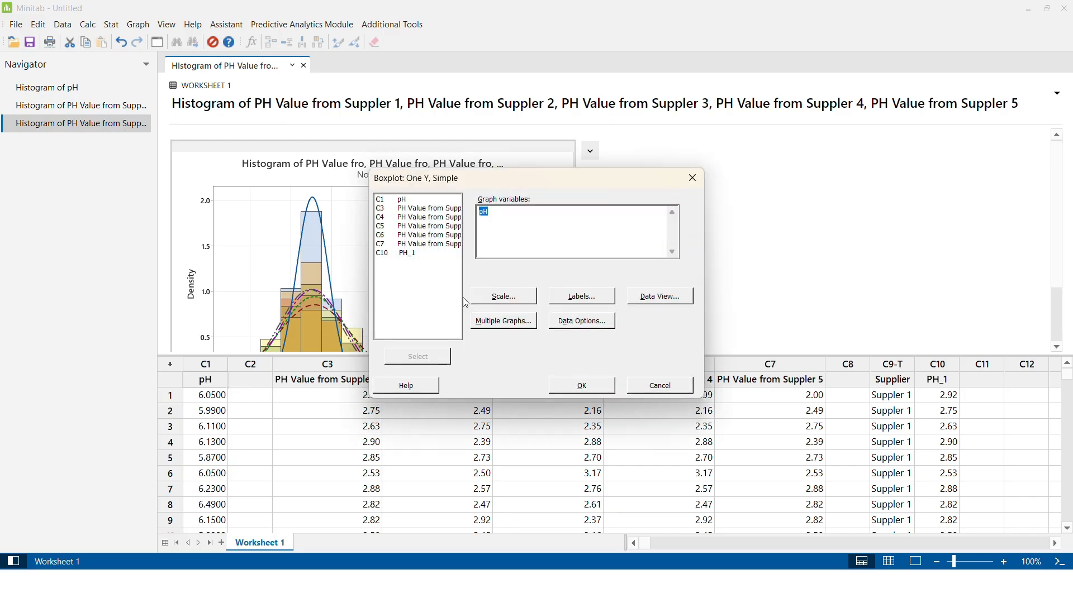
double_click(408, 254)
left_click(581, 387)
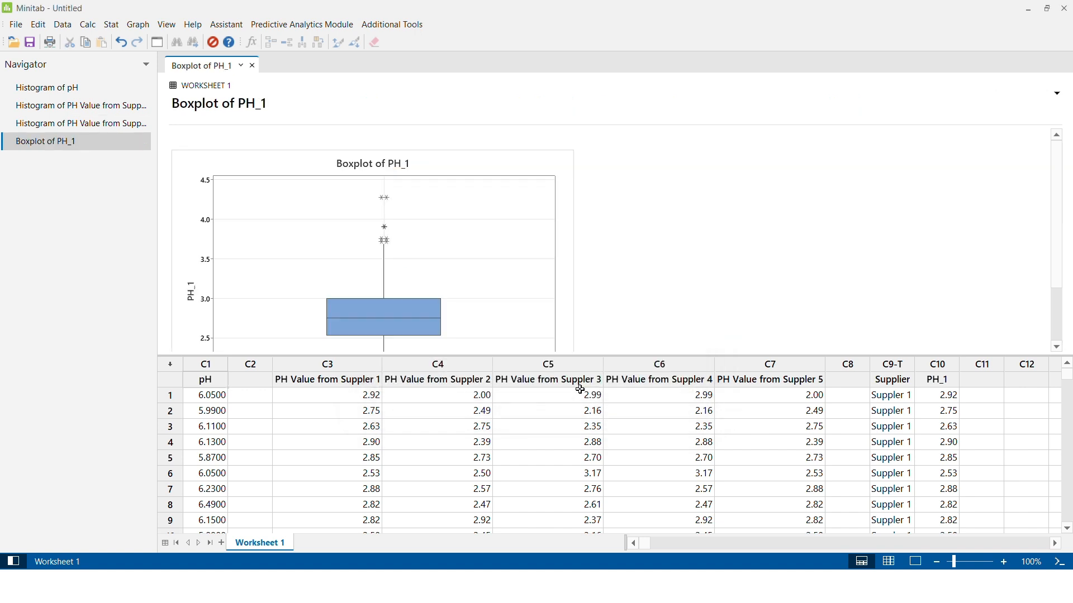
Open the PH_1 boxplot at full size, examine its box, whiskers and outliers, and close it.
double_click(566, 190)
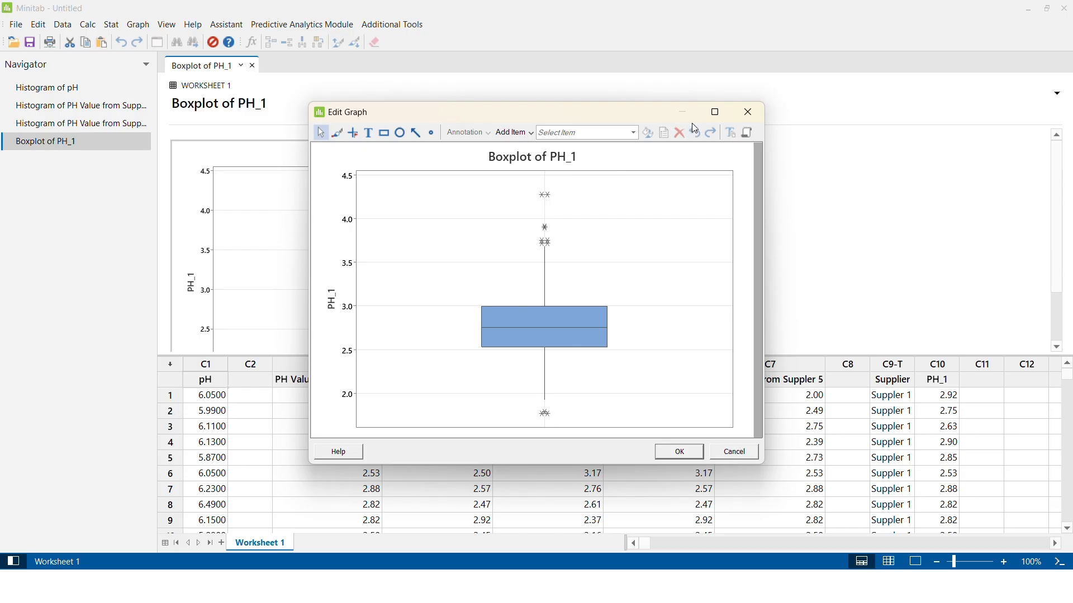
left_click(716, 111)
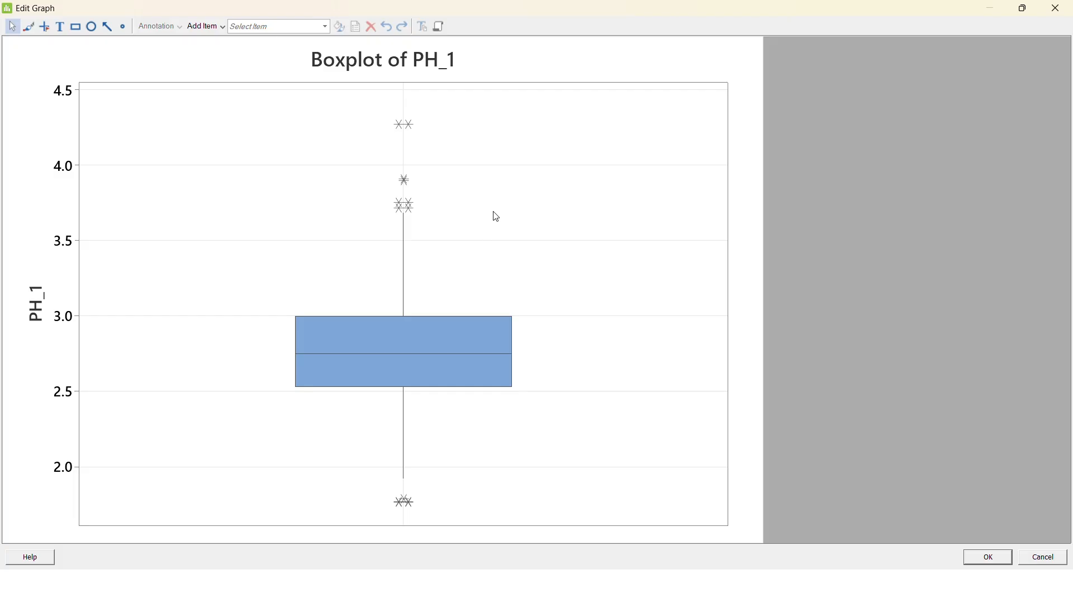
left_click(1055, 8)
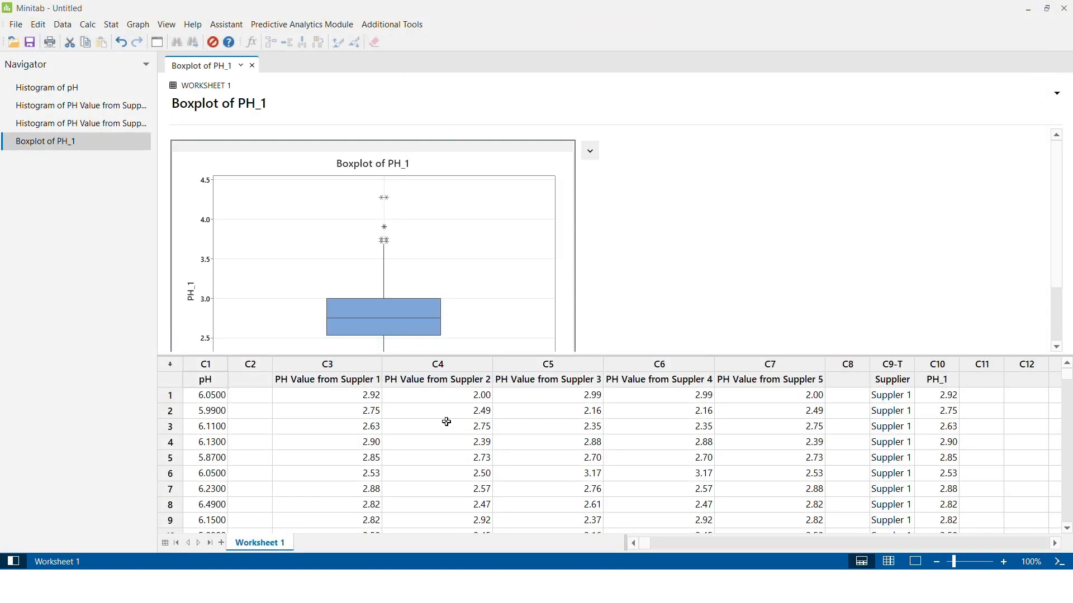
Create another simple One Y boxplot with the pH column as the graph variable.
key("ctrl+e")
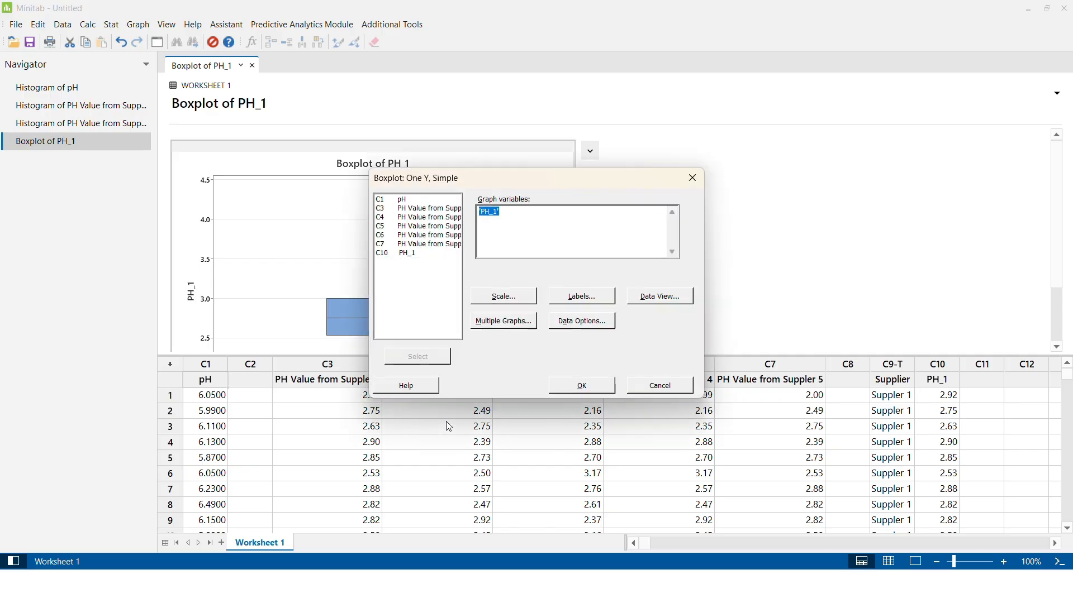
double_click(406, 202)
left_click(581, 385)
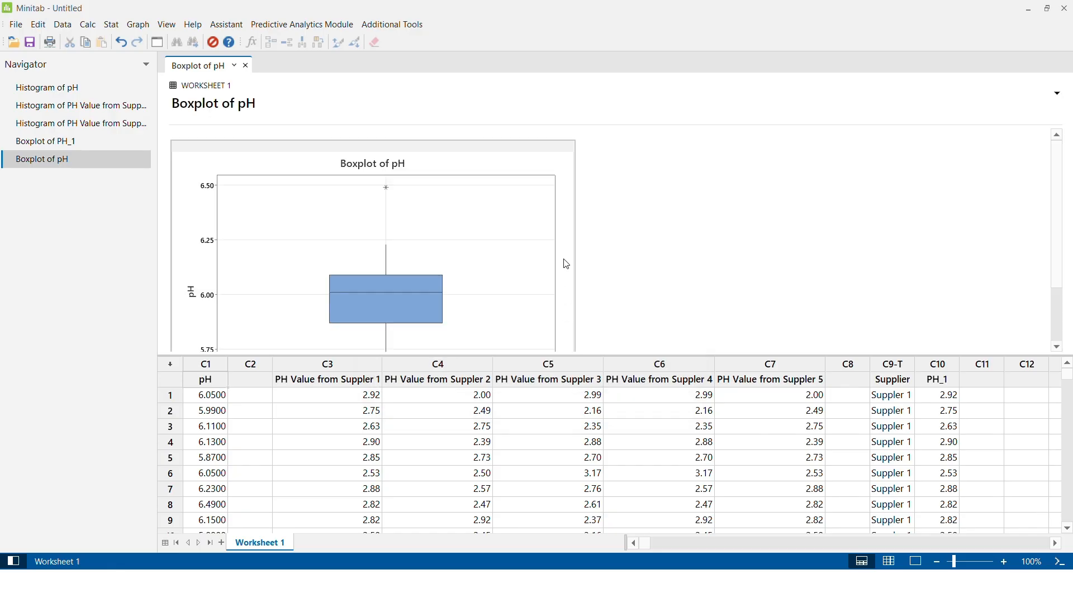
Open the pH boxplot at full size, examine its median line, quartile box, whiskers and outlier, and close it.
double_click(571, 210)
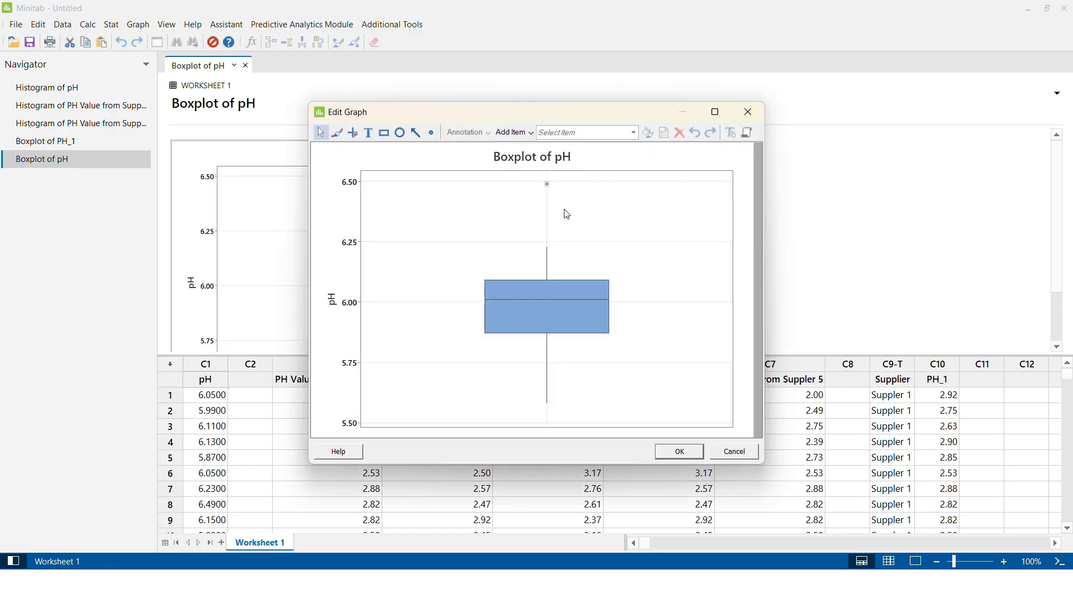
left_click(715, 115)
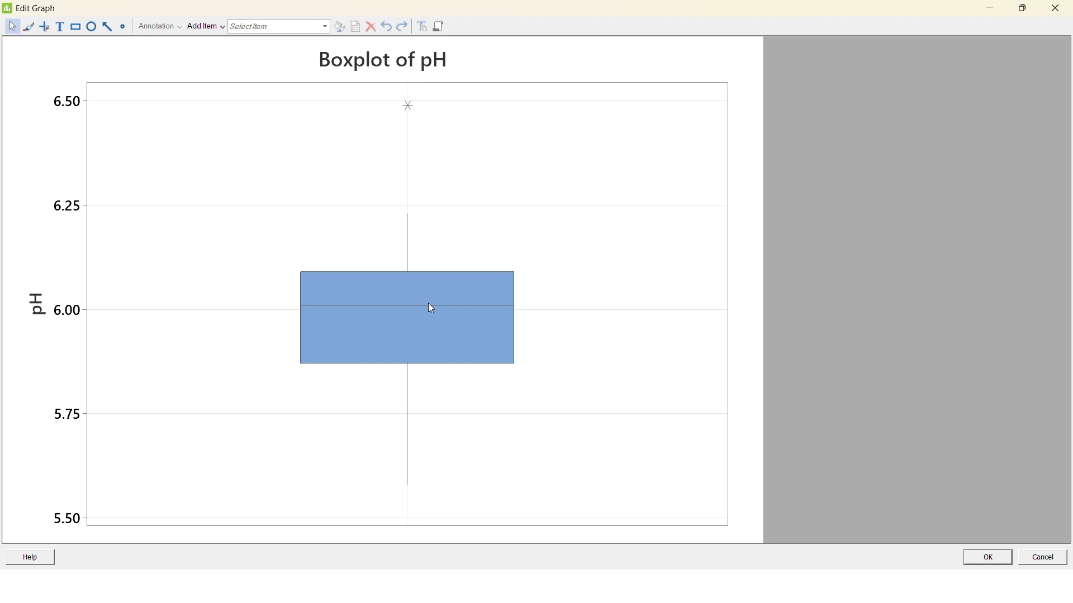
mouse_move(428, 303)
mouse_move(409, 220)
left_click(1055, 16)
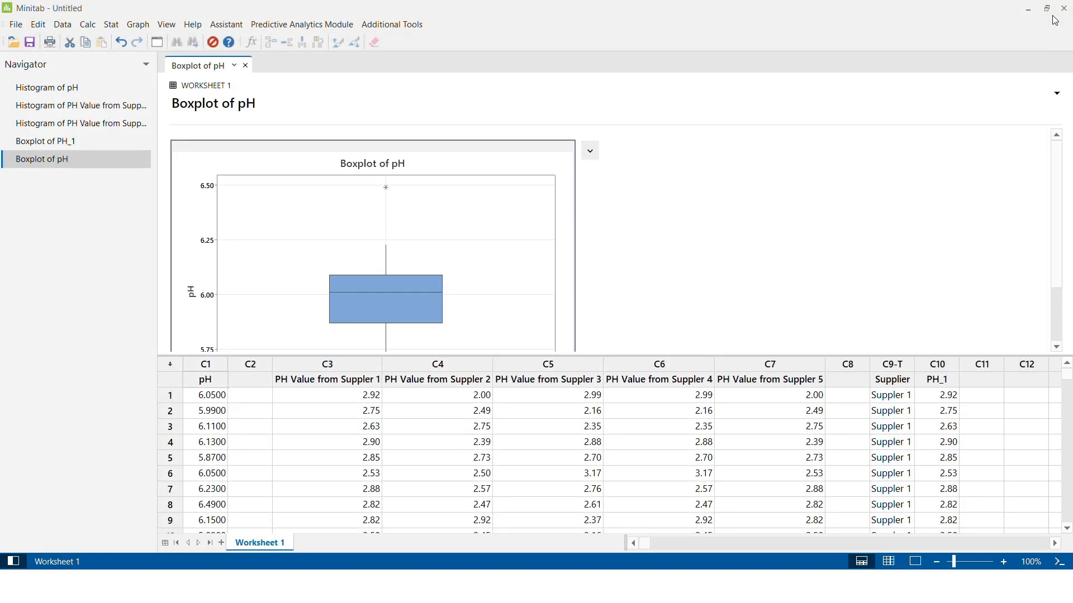
Create a simple Multiple Y's boxplot of PH Value from Suppler 1 through PH Value from Suppler 5 and open it at full size.
left_click(121, 28)
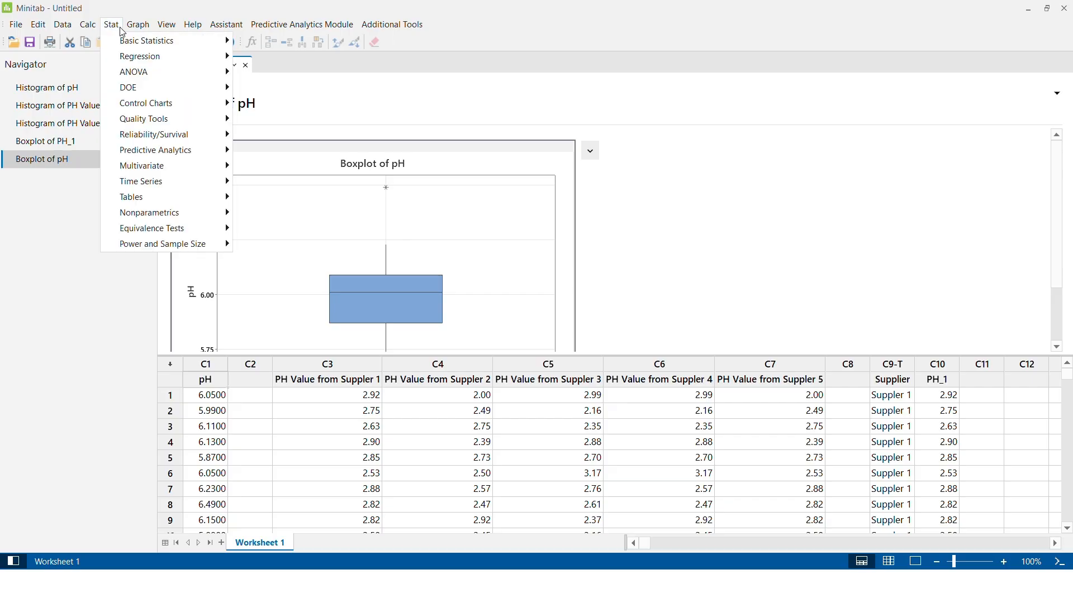
mouse_move(138, 25)
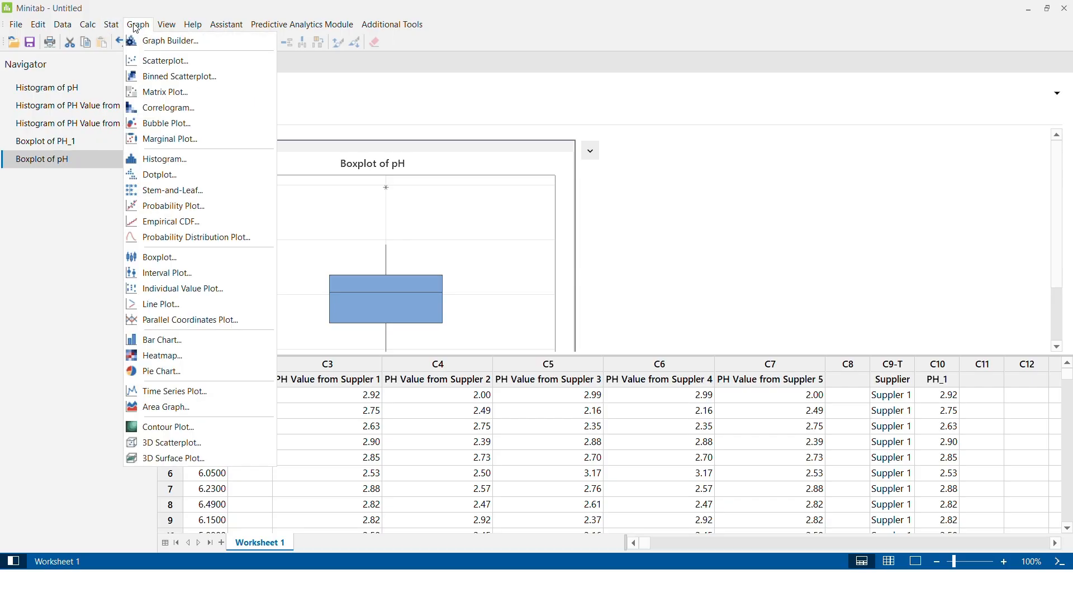
left_click(168, 258)
left_click(446, 341)
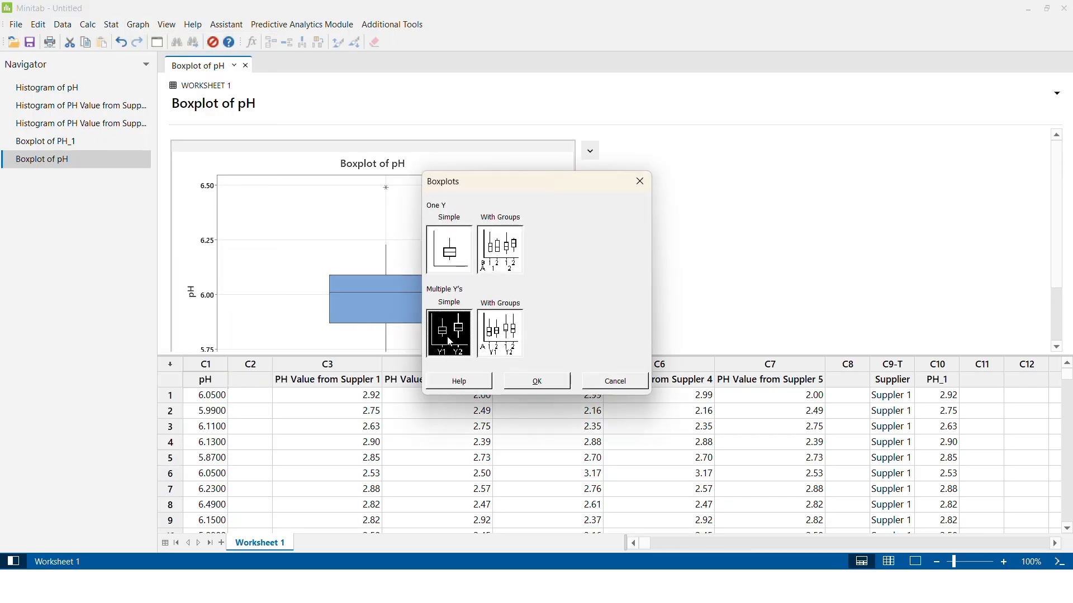
left_click(536, 382)
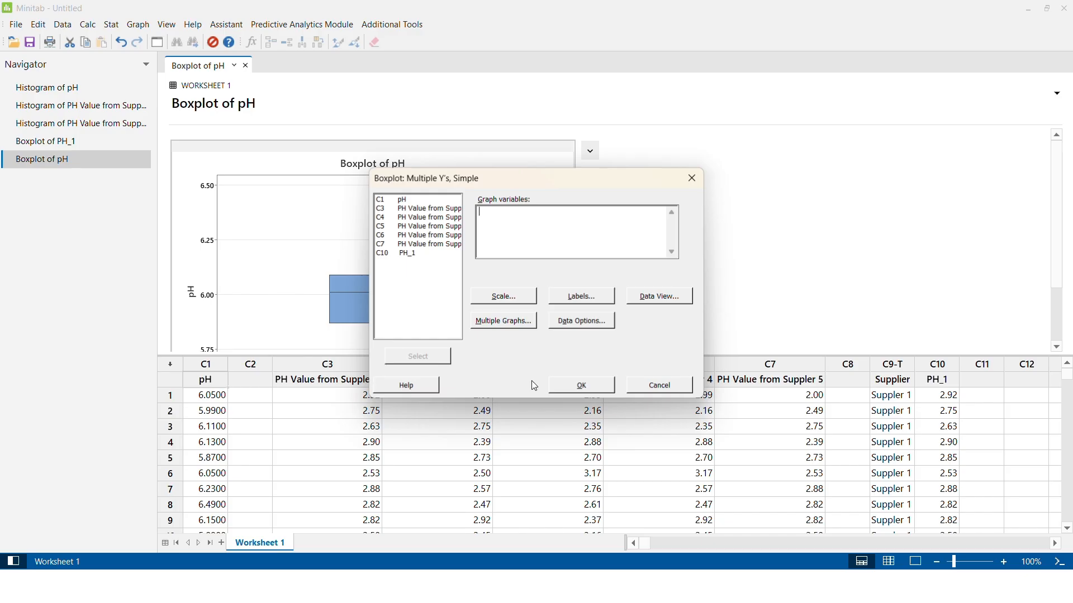
left_click(424, 209)
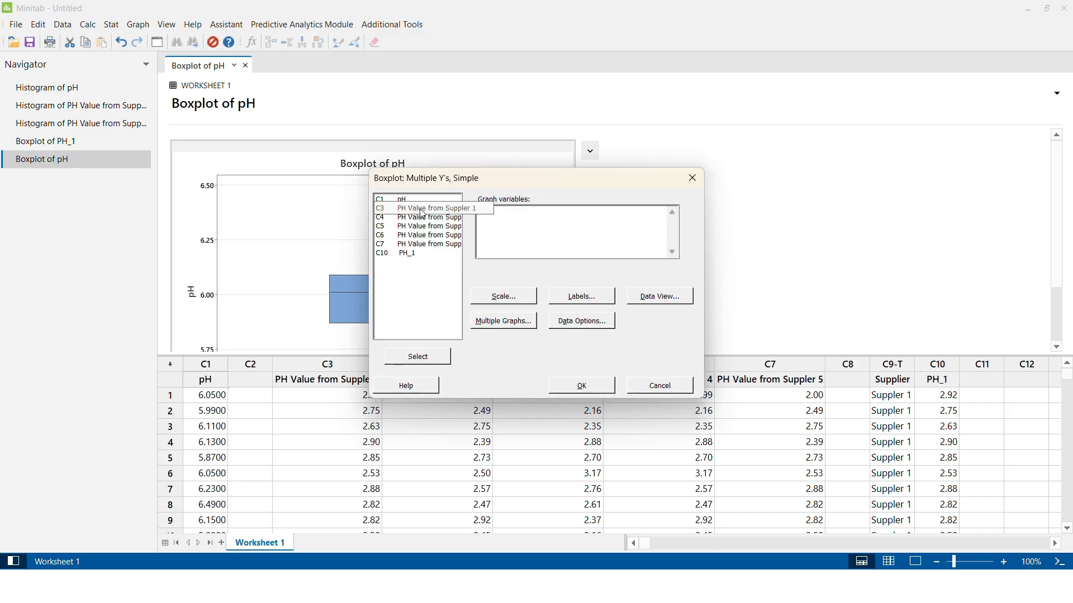
left_click(428, 245, "shift")
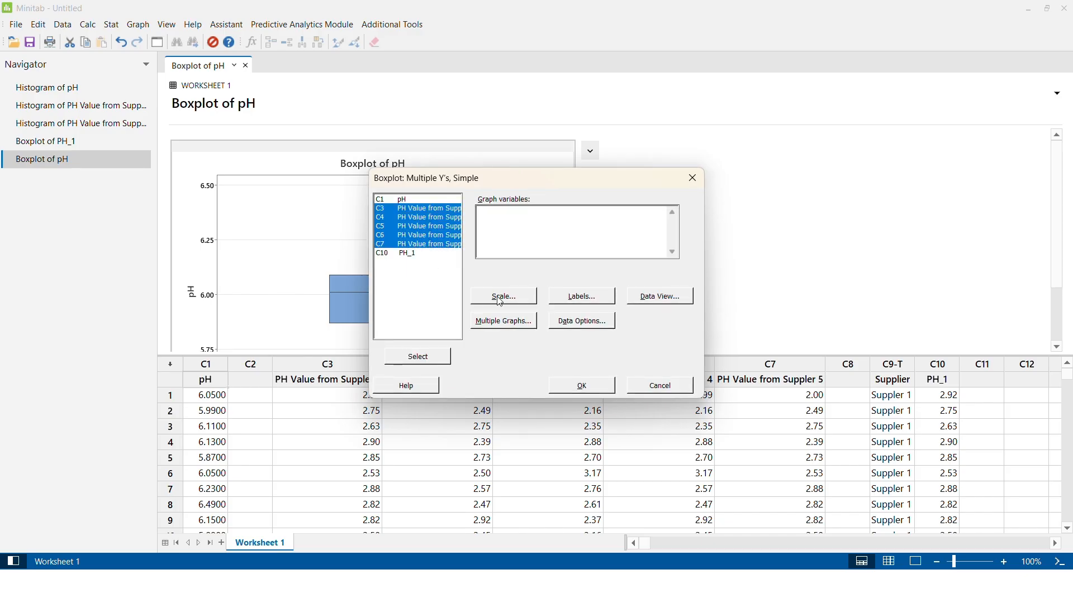
left_click(418, 357)
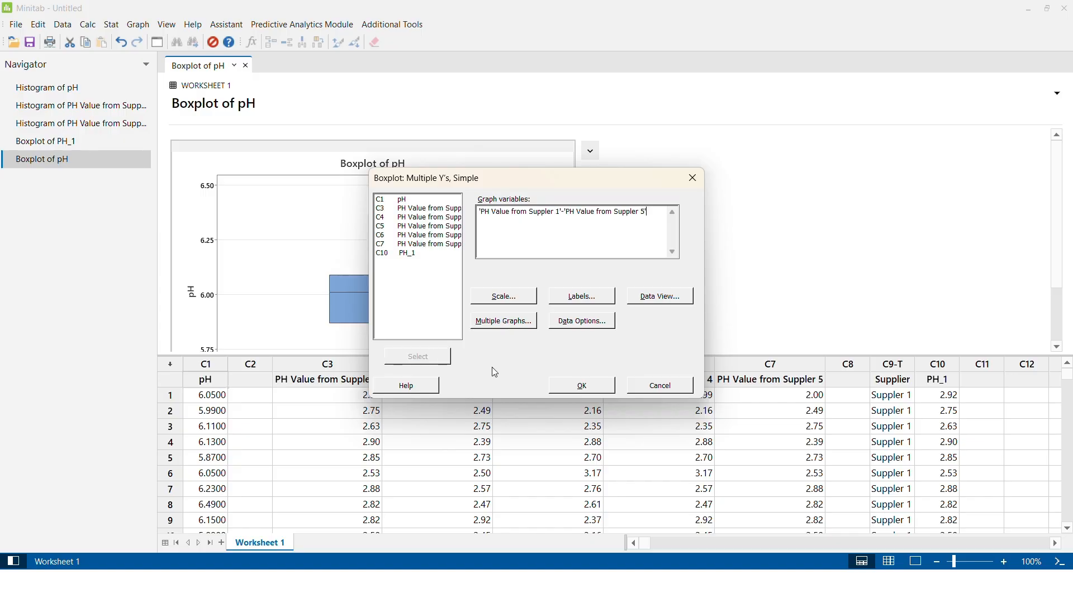
left_click(583, 390)
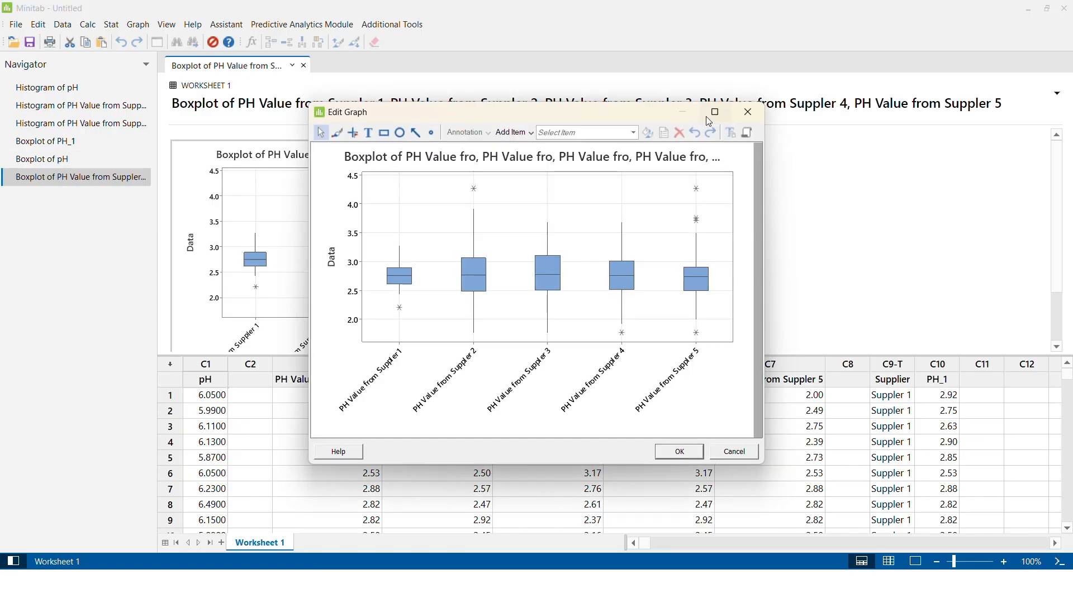
left_click(710, 116)
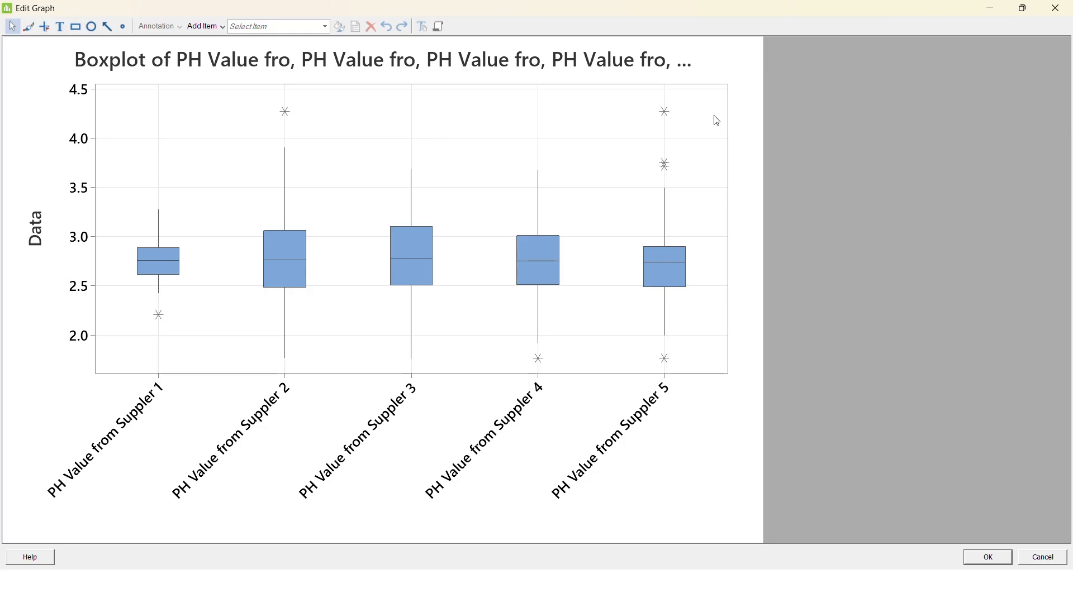
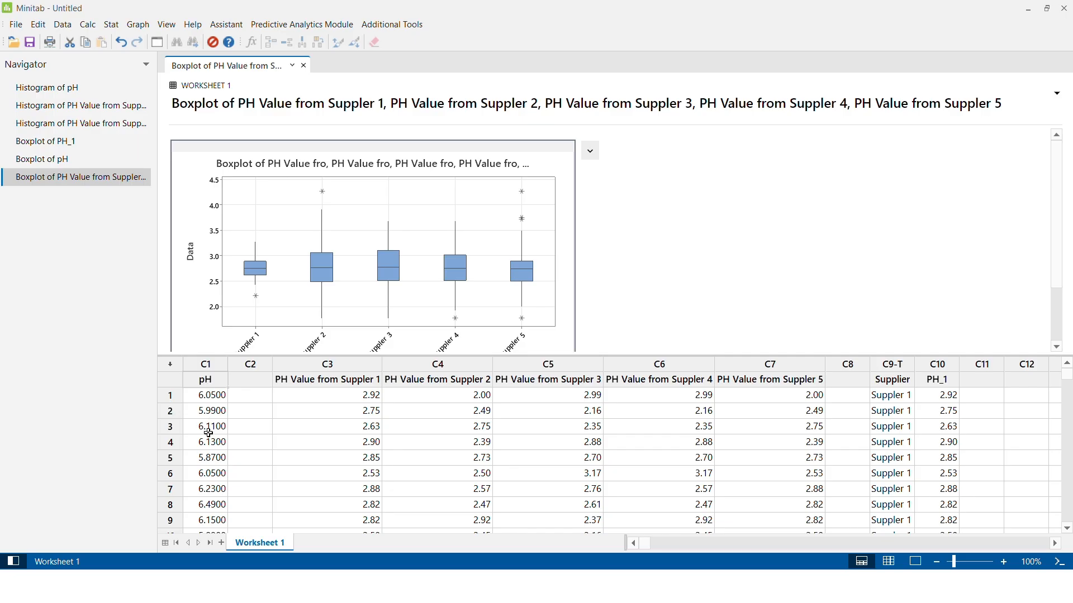
Run an Anderson-Darling normality test on the pH column with no percentile lines.
left_click(209, 397)
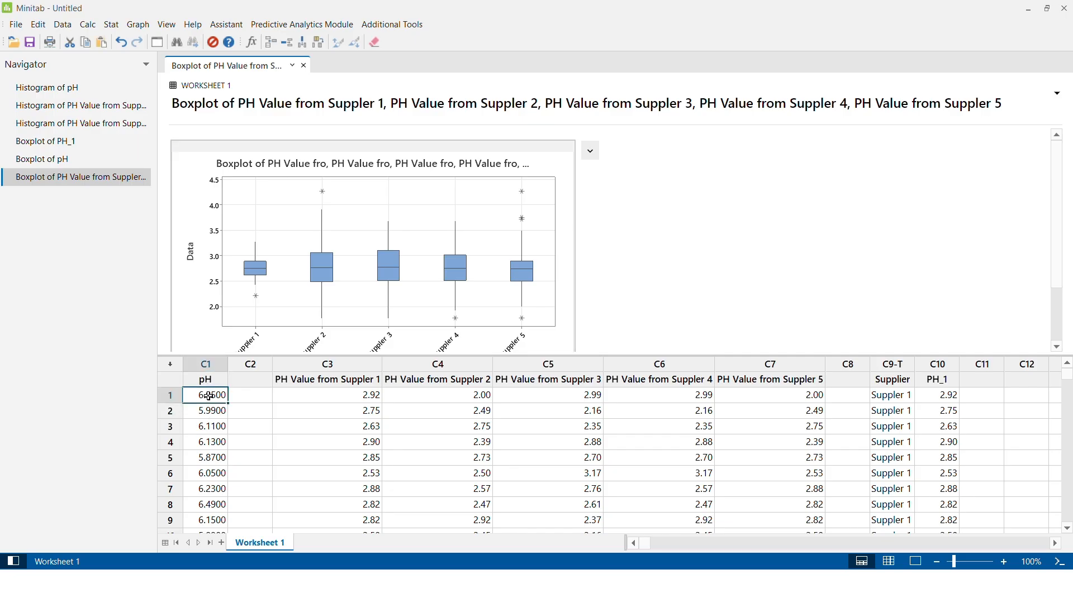
left_click(212, 411)
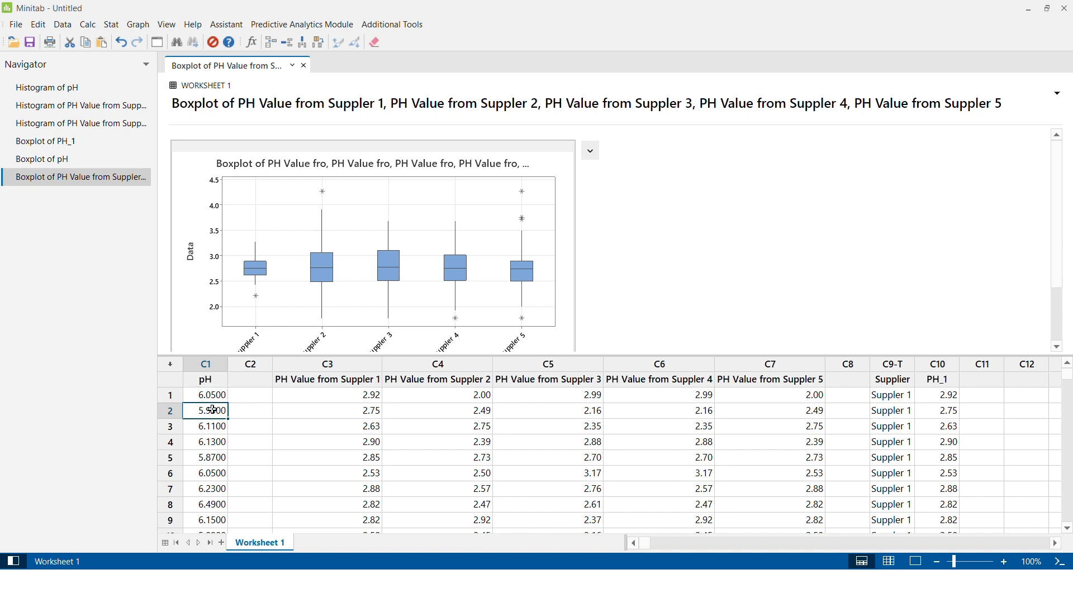
left_click(209, 427)
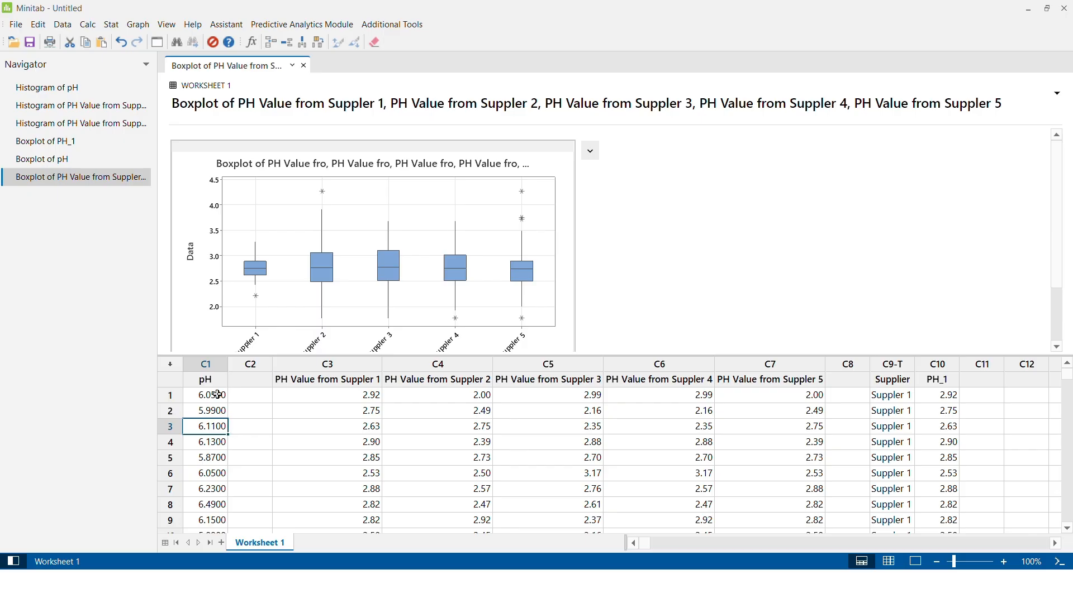
left_click(110, 27)
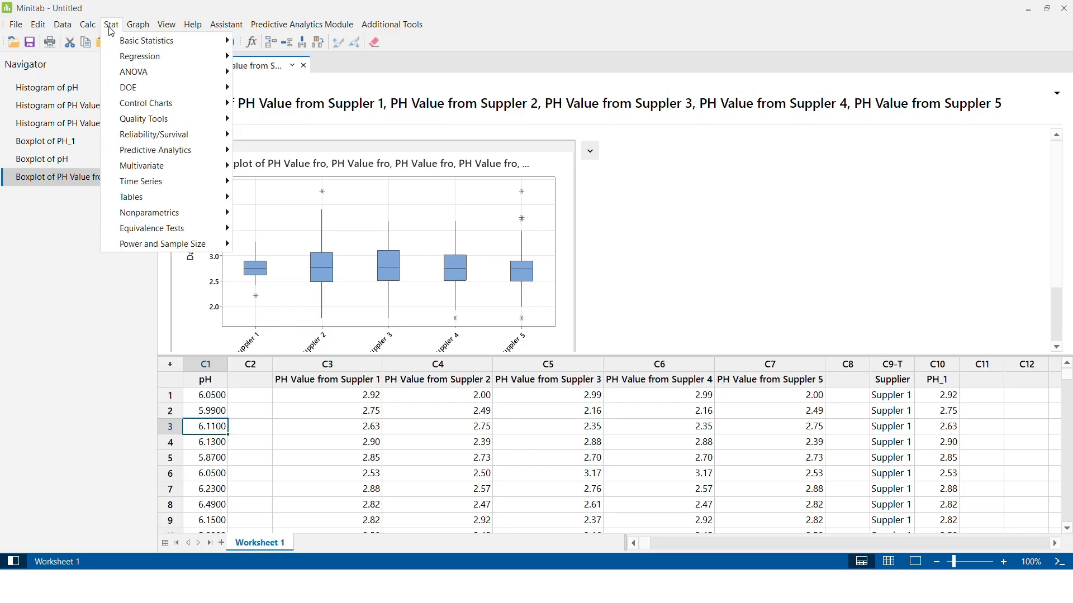
mouse_move(134, 41)
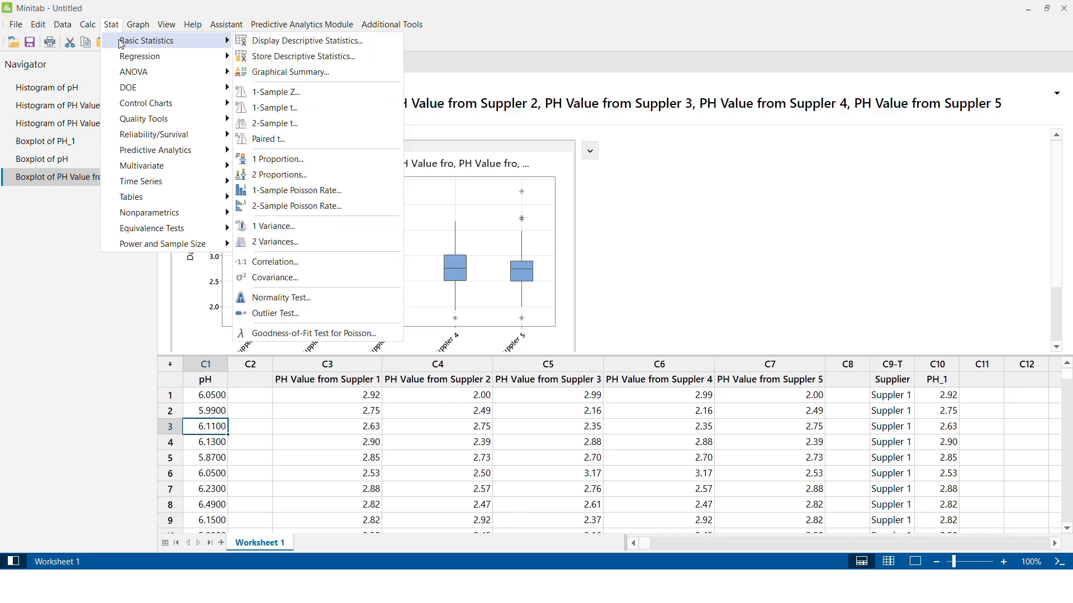
left_click(289, 300)
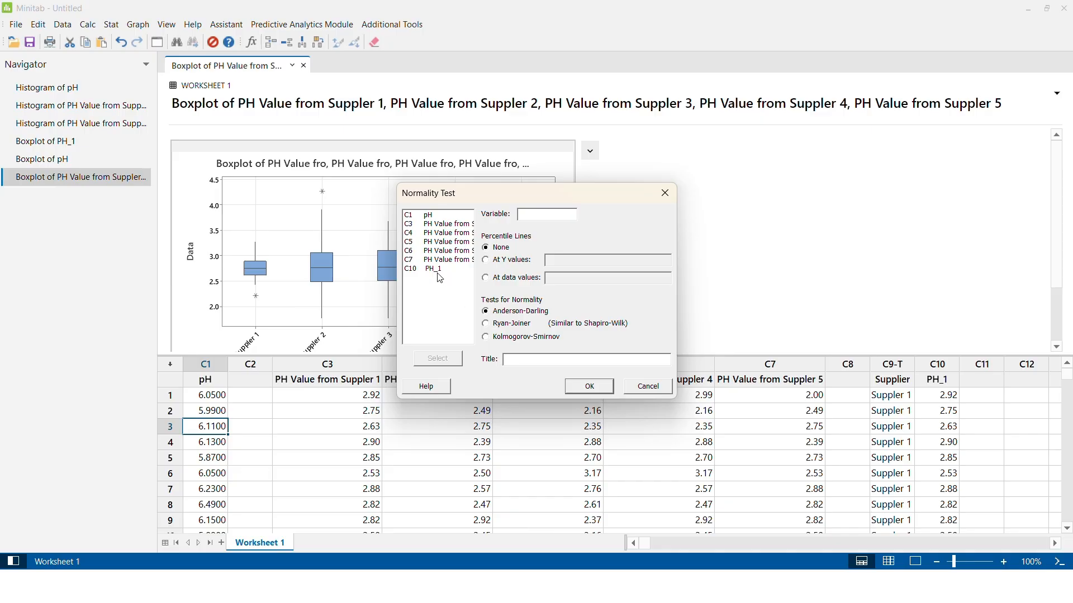
double_click(426, 219)
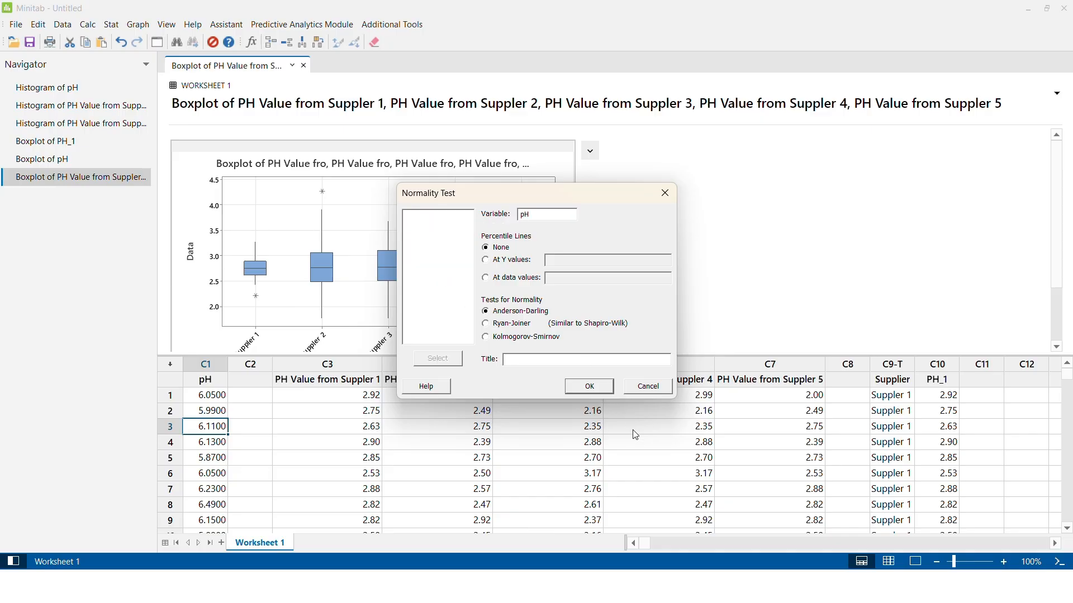
left_click(599, 386)
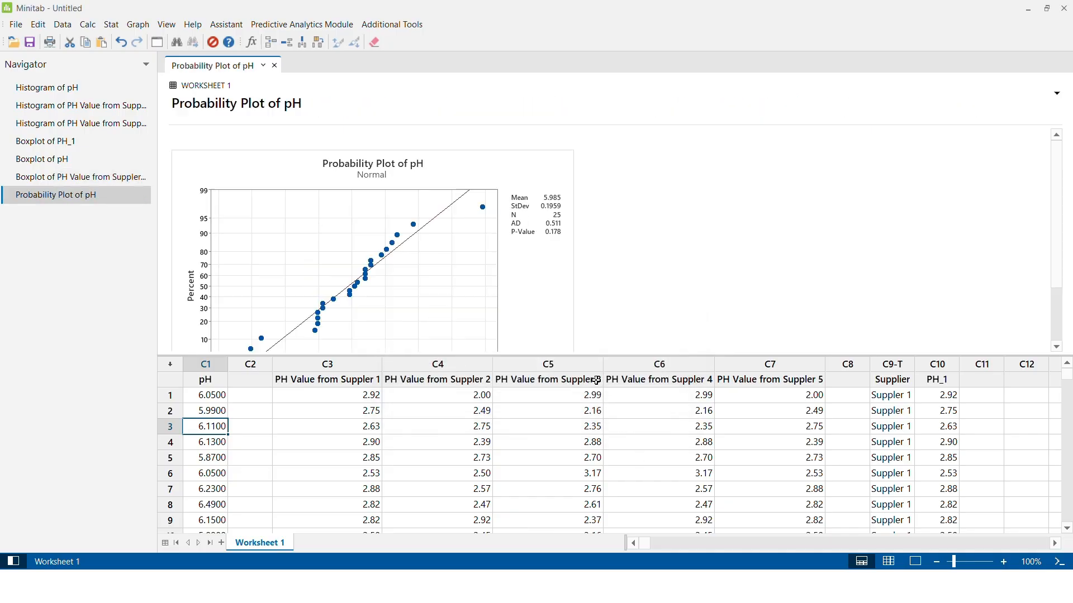
Open the pH probability plot at full size, examine the points against the fitted line and the P-value, and close it.
double_click(556, 292)
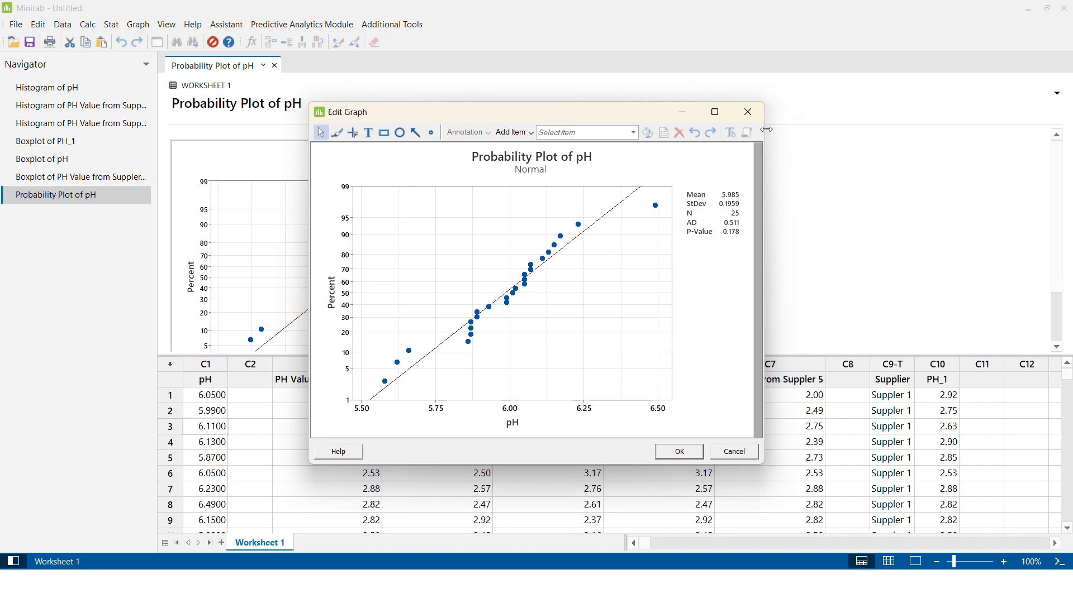
left_click(715, 112)
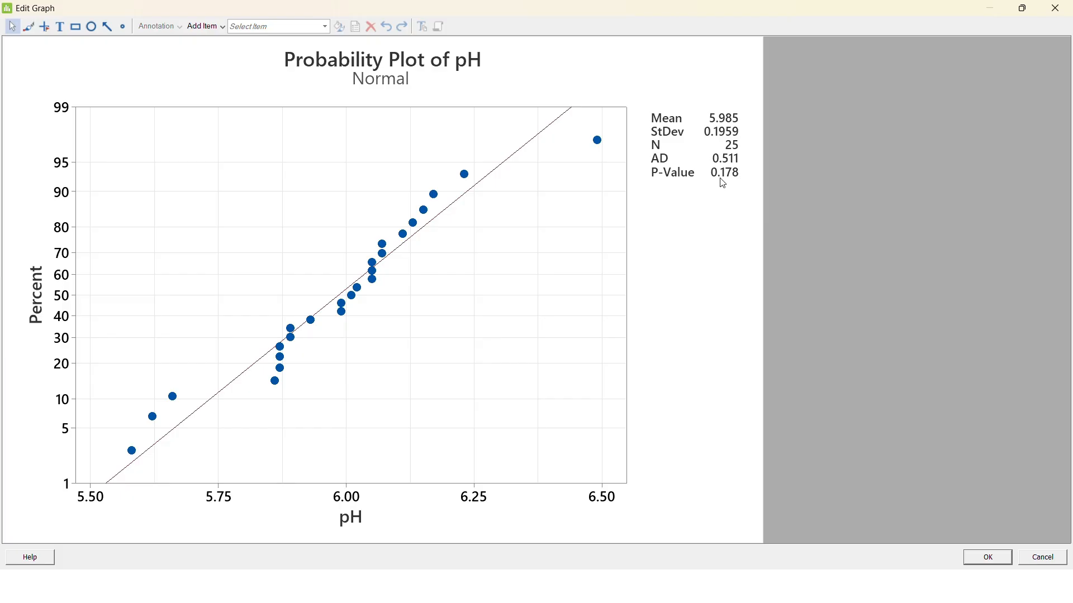
left_click(1061, 16)
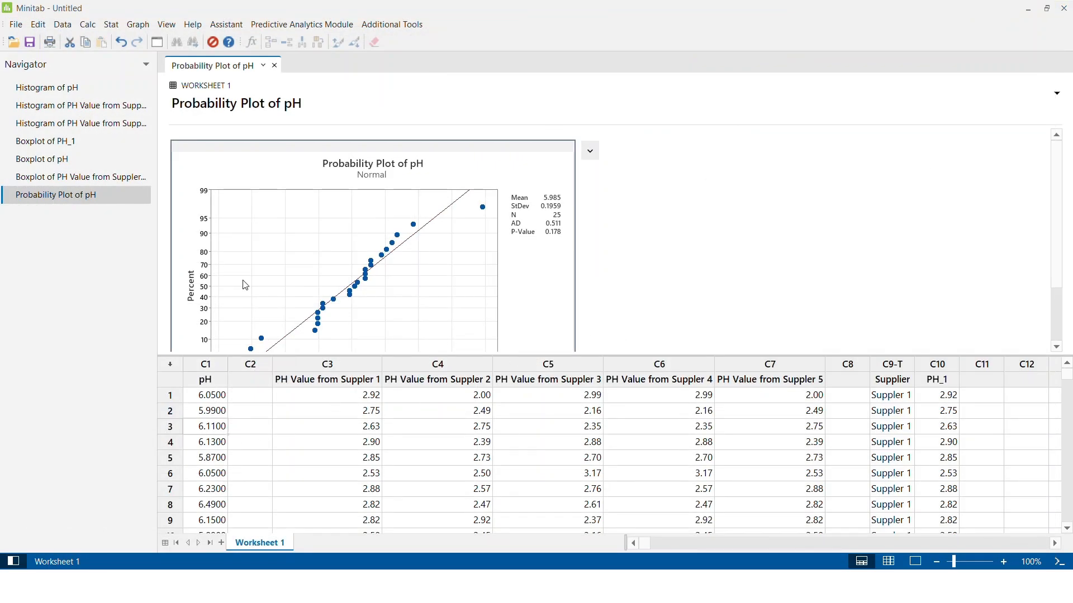
Create an I-MR control chart with the pH column as the only variable, clearing the supplier columns.
left_click(111, 26)
mouse_move(163, 56)
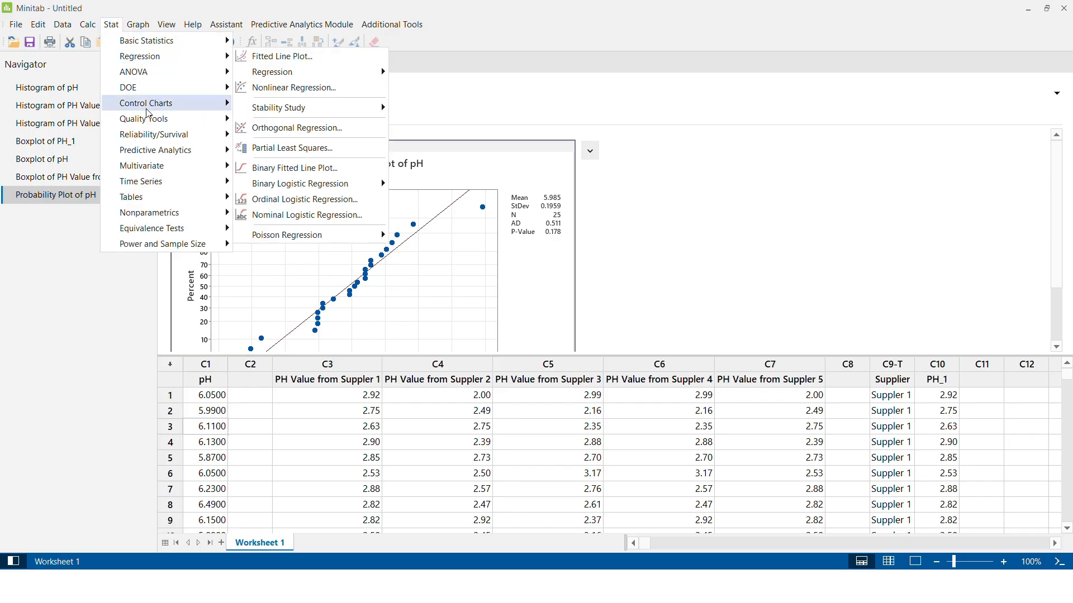
mouse_move(267, 145)
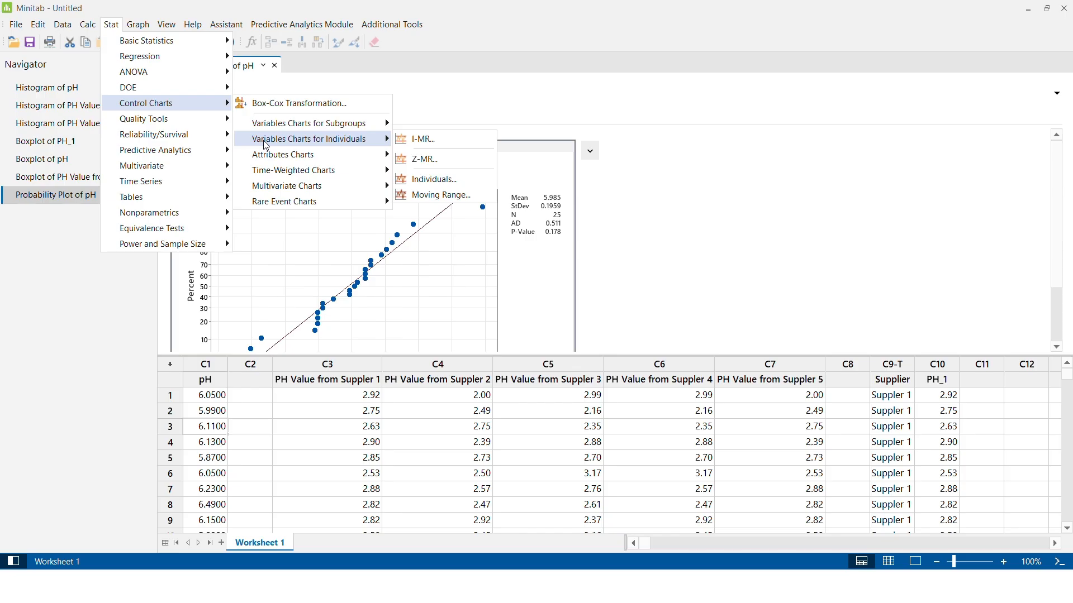
left_click(427, 139)
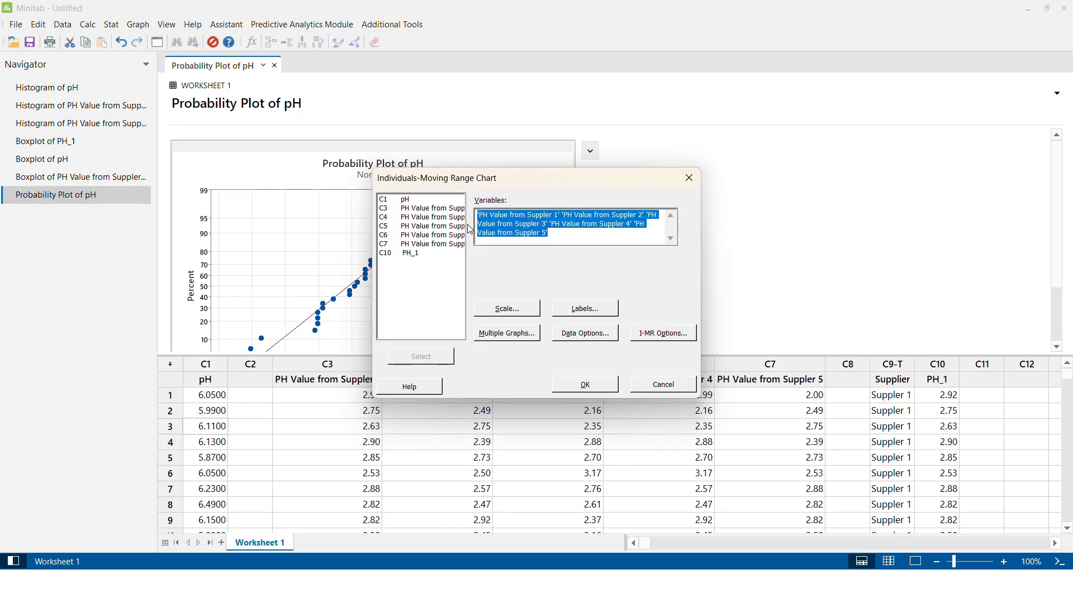
key("Delete")
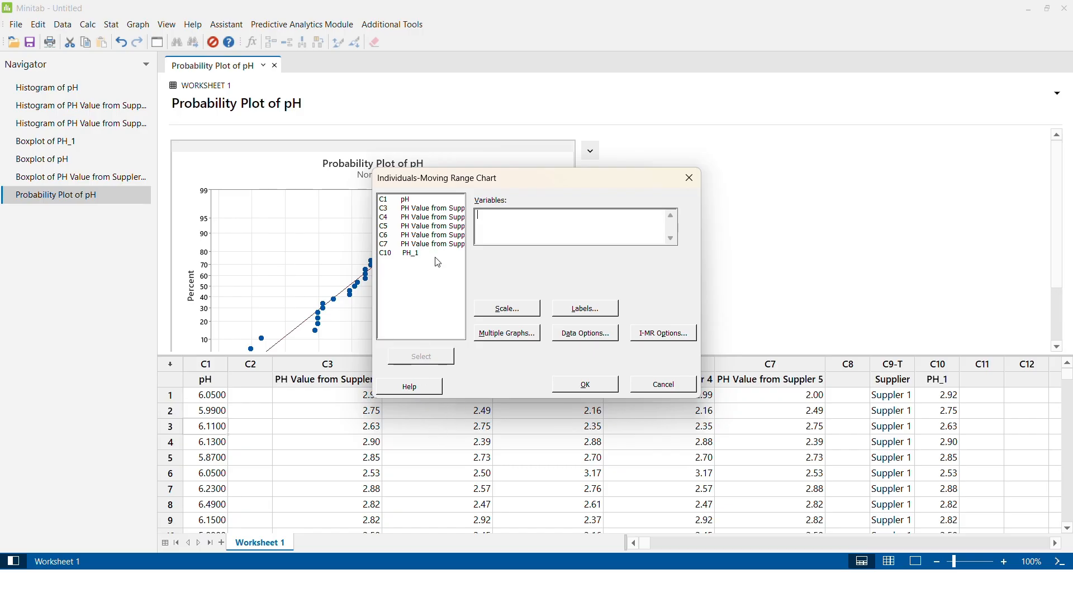
double_click(406, 200)
left_click(572, 388)
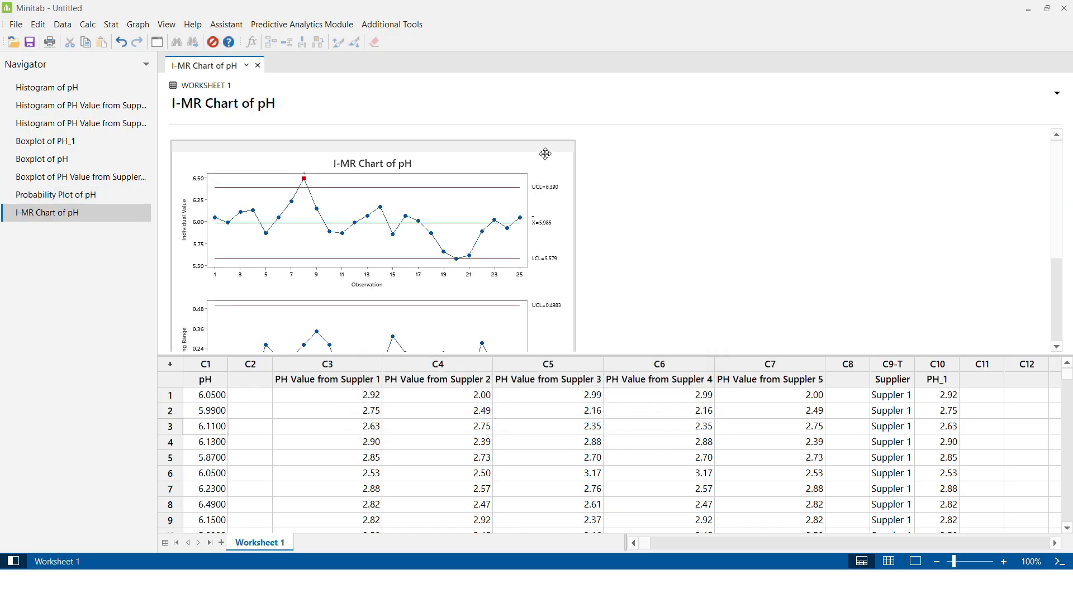
Open the pH I-MR chart at full size, examine its control limits and flagged out-of-control point, and close it.
double_click(549, 175)
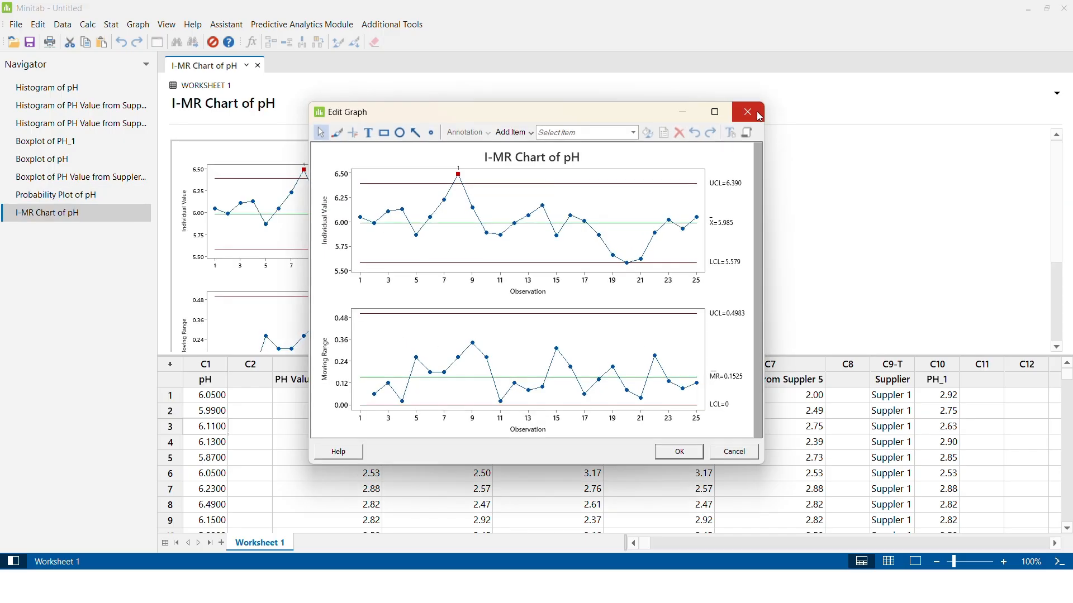
left_click(716, 110)
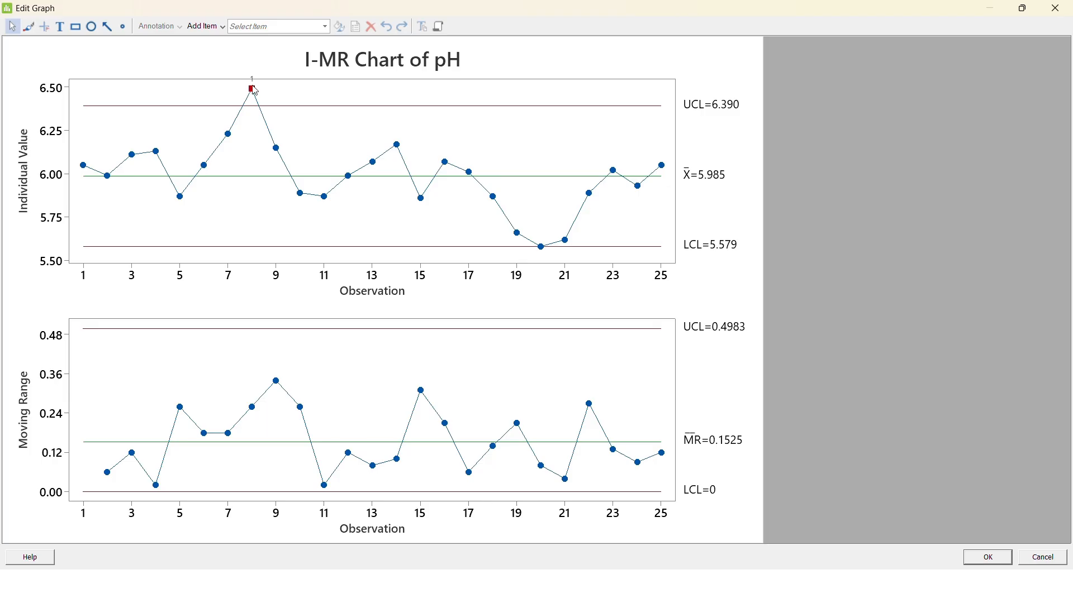
mouse_move(254, 90)
left_click(1062, 14)
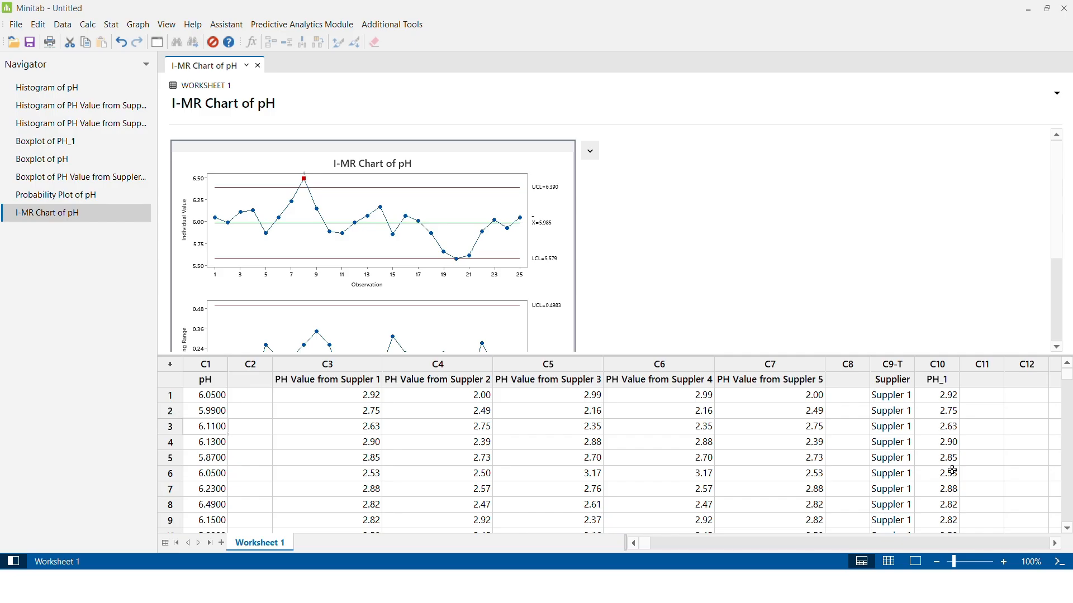
Look through the Supplier and PH_1 columns down to the Suppler 2 rows and return to the first row.
scroll(895, 412, "down", 1)
scroll(891, 412, "down", 2)
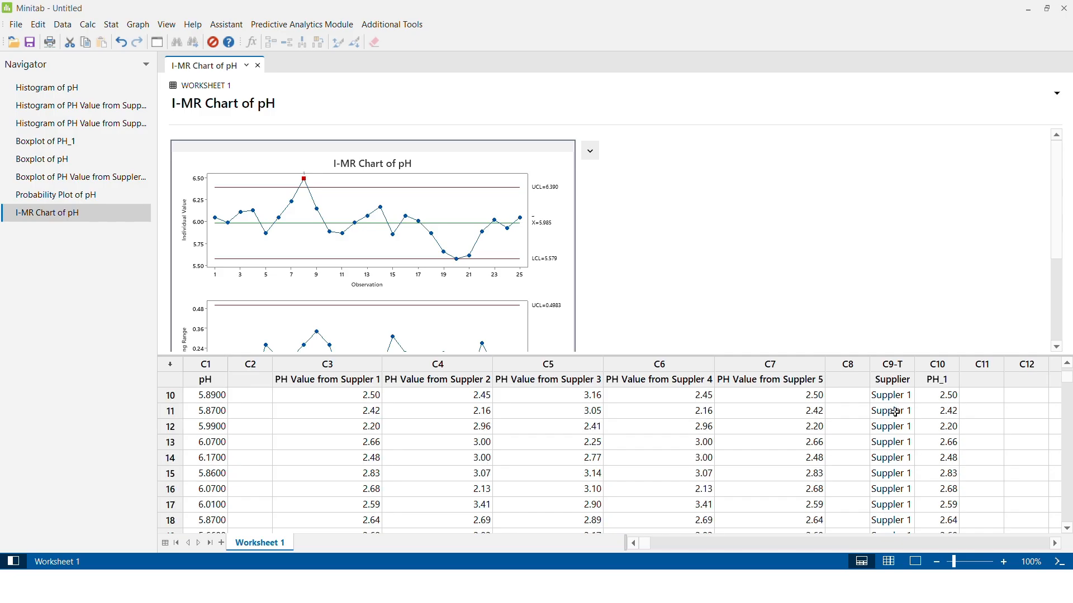
scroll(888, 486, "down", 3)
scroll(900, 490, "down", 20)
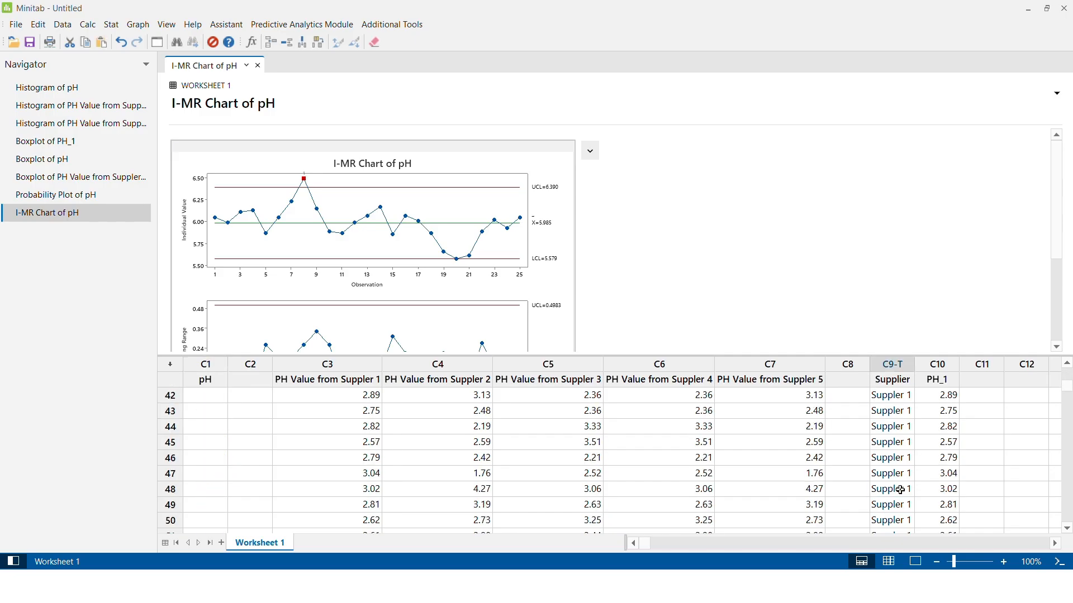
scroll(900, 490, "down", 20)
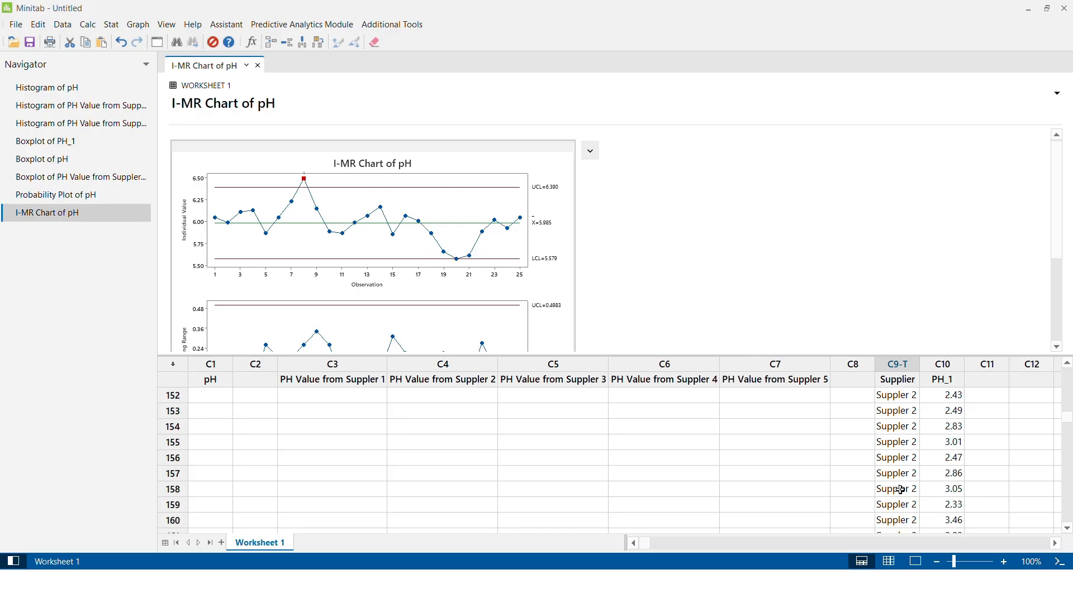
scroll(901, 490, "up", 20)
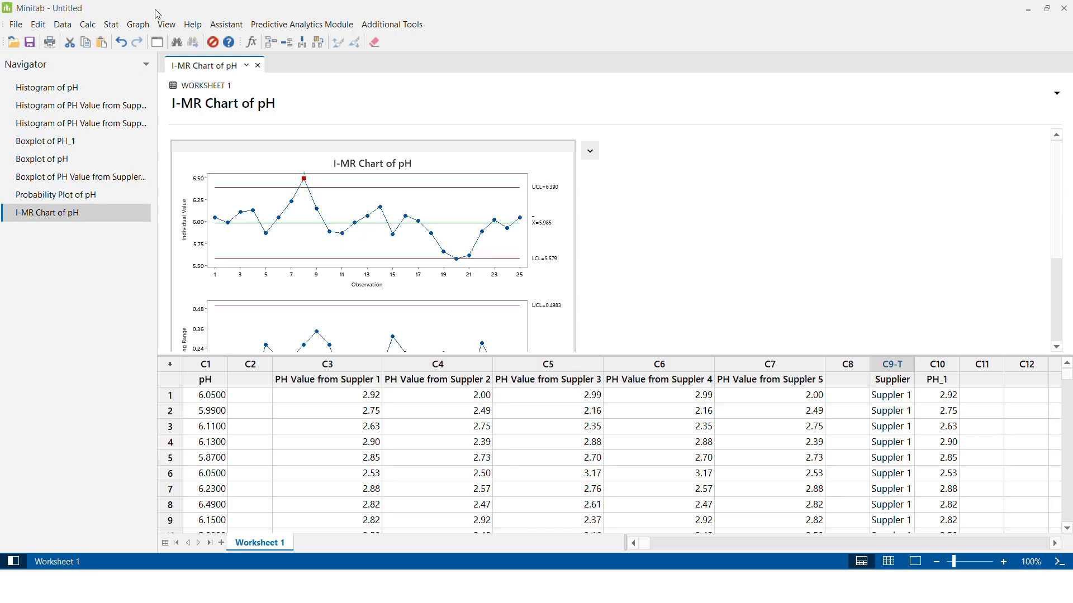
Try to create I-MR charts for PH Value from Suppler 1 through PH Value from Suppler 5.
left_click(111, 25)
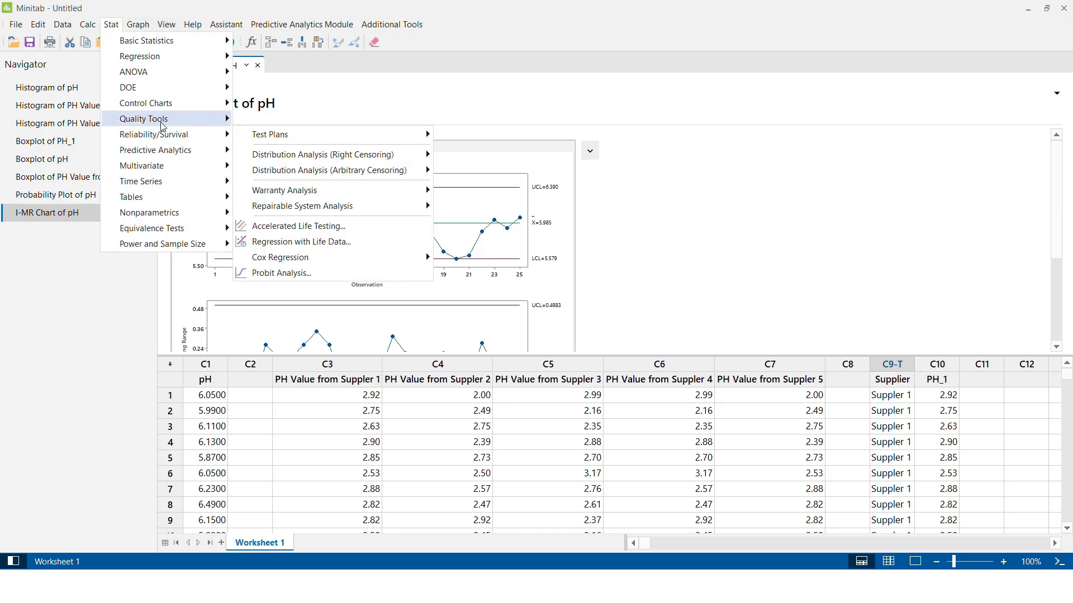
mouse_move(161, 103)
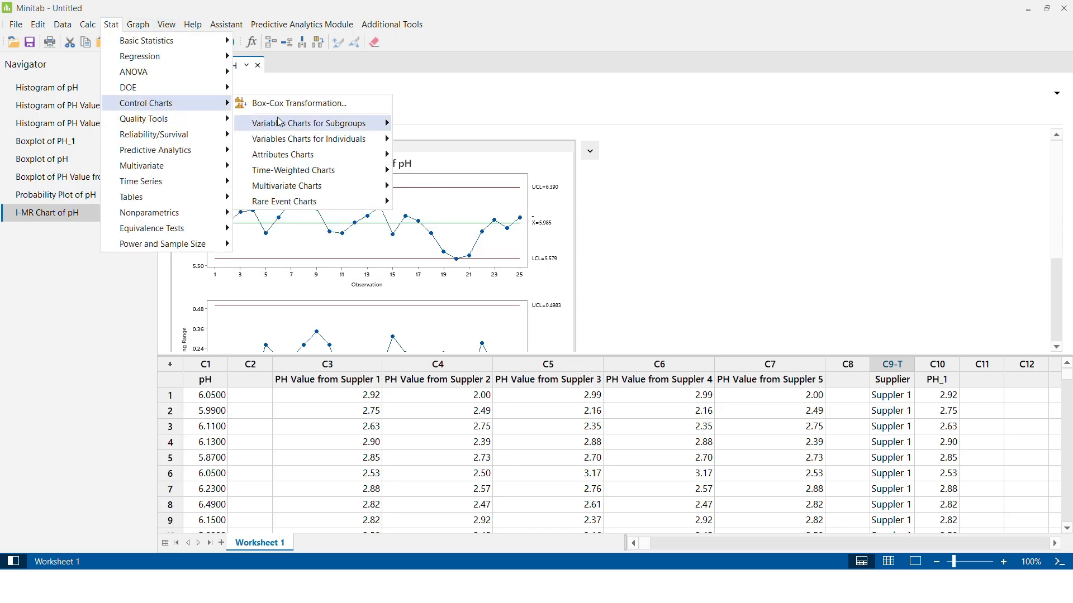
mouse_move(295, 141)
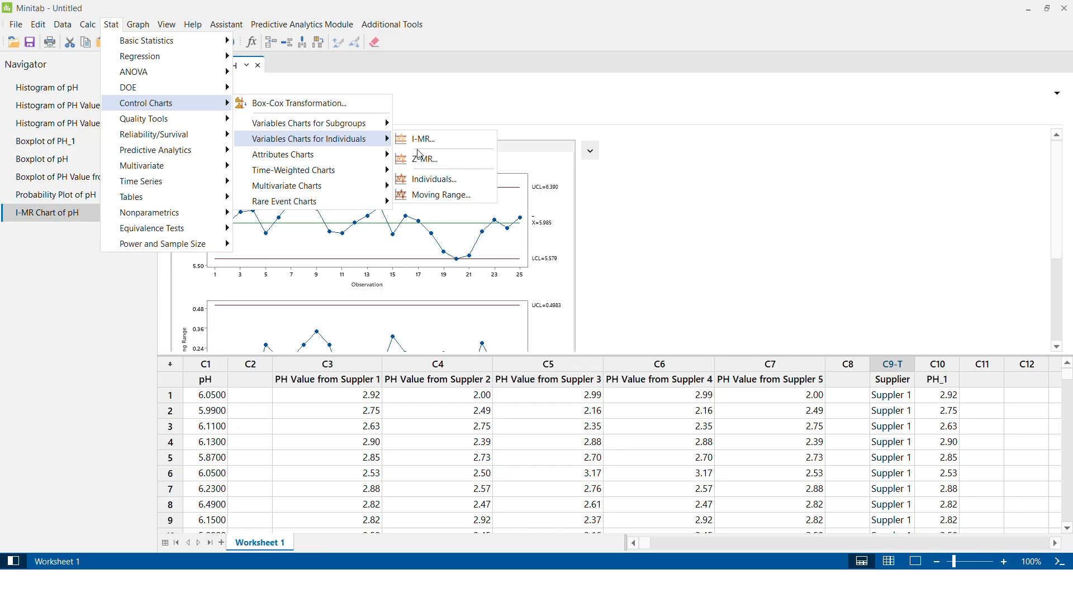
left_click(447, 144)
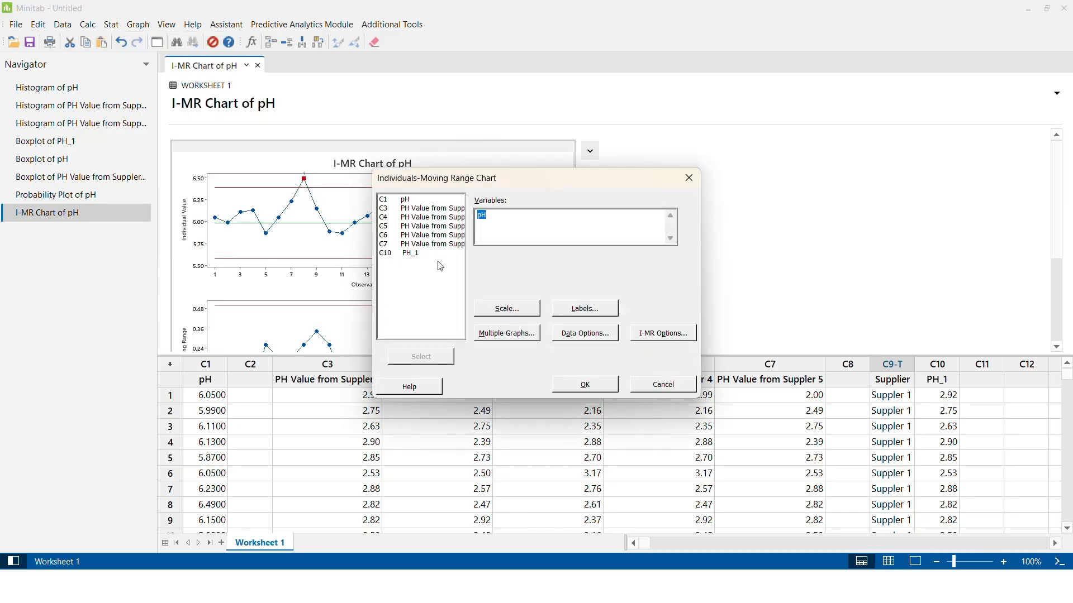
left_click(435, 209)
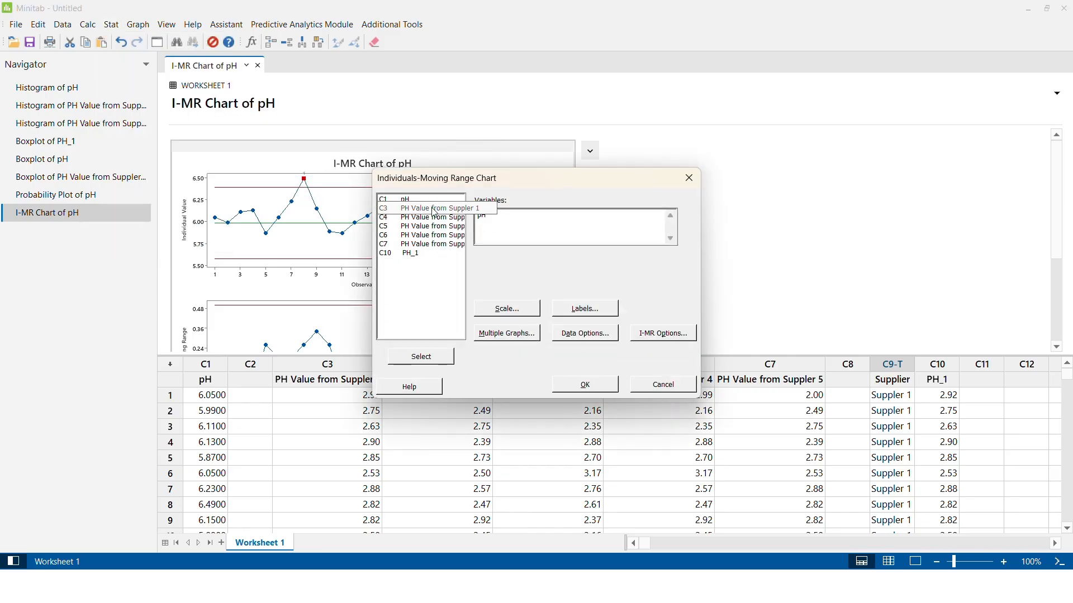
left_click_drag(435, 211, 444, 247)
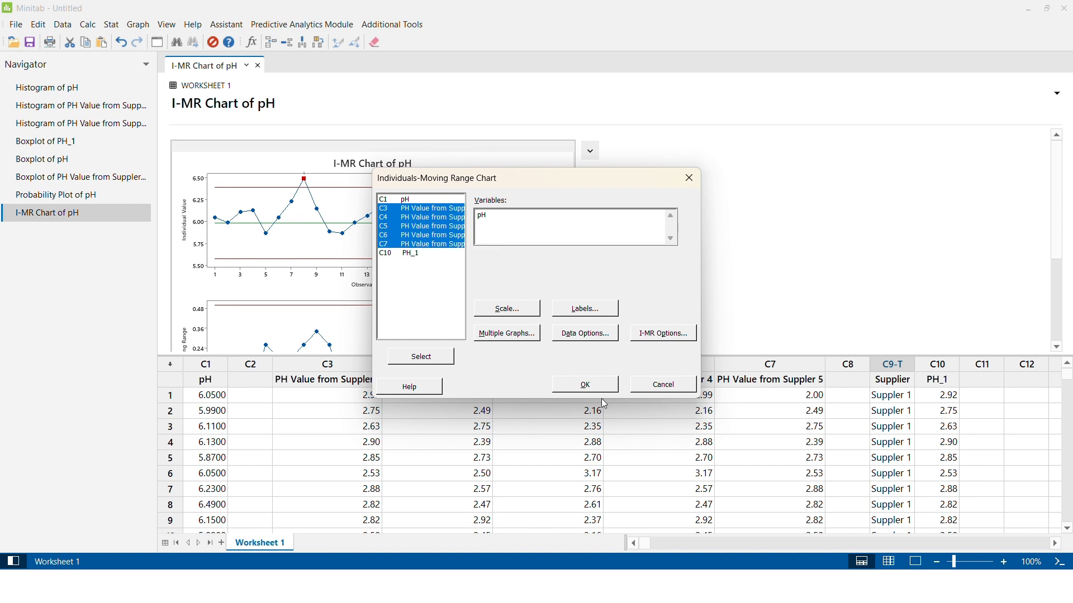
left_click(591, 389)
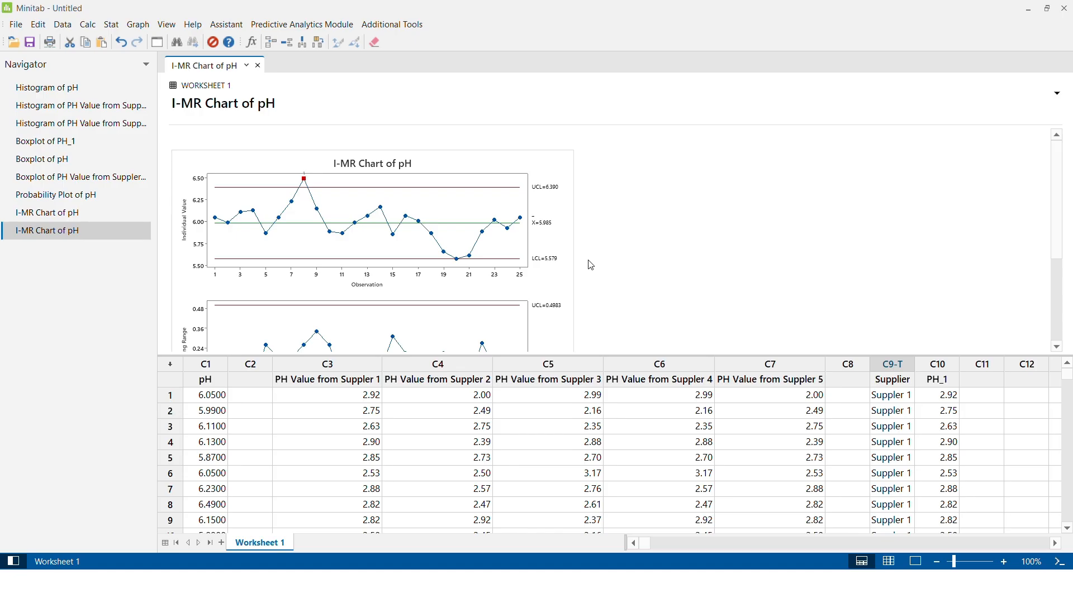
Replace pH with PH Value from Suppler 1 through PH Value from Suppler 5 as the I-MR variables and generate the charts.
key("ctrl+e")
key("BackSpace")
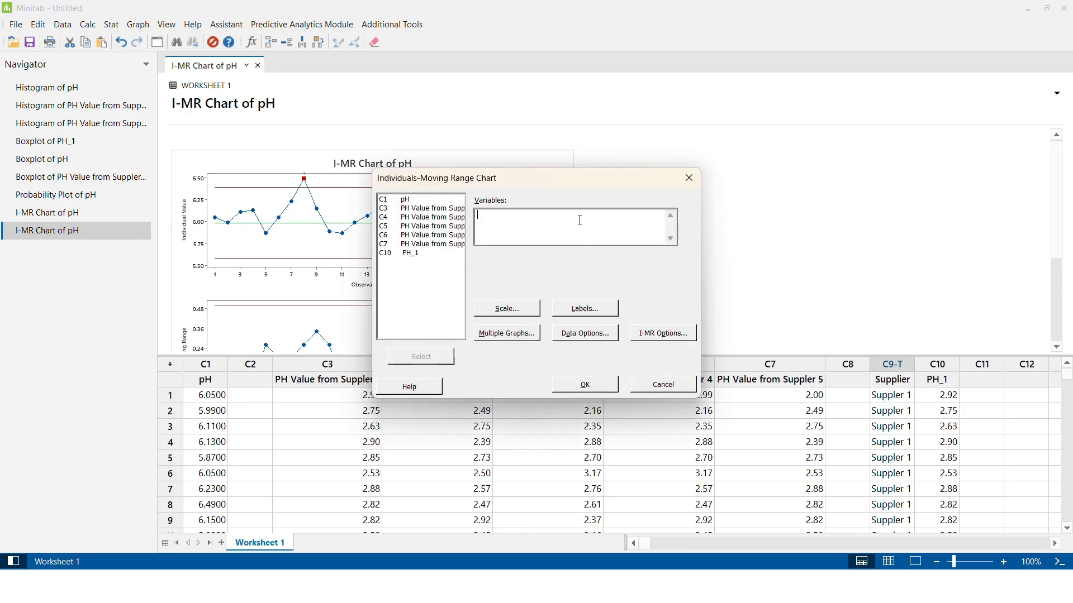
left_click(425, 208)
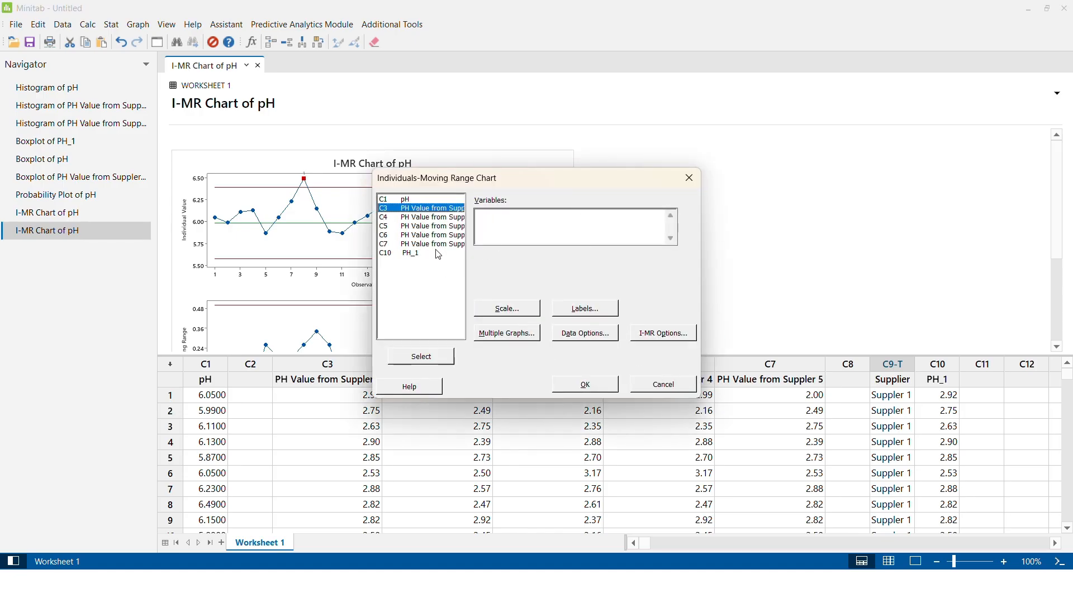
left_click(438, 244, "shift")
left_click(422, 356)
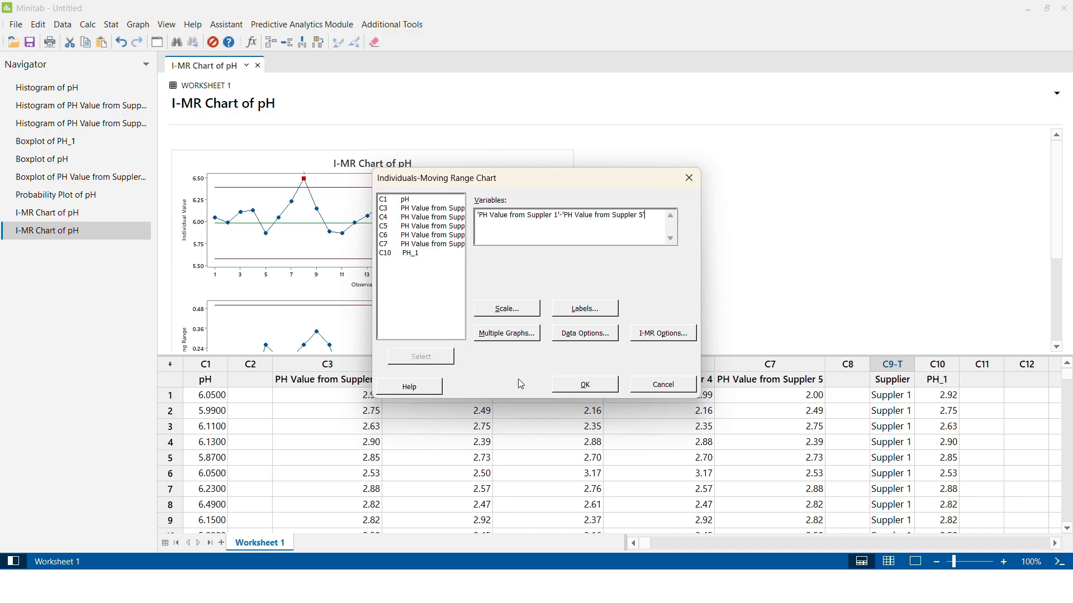
left_click(589, 385)
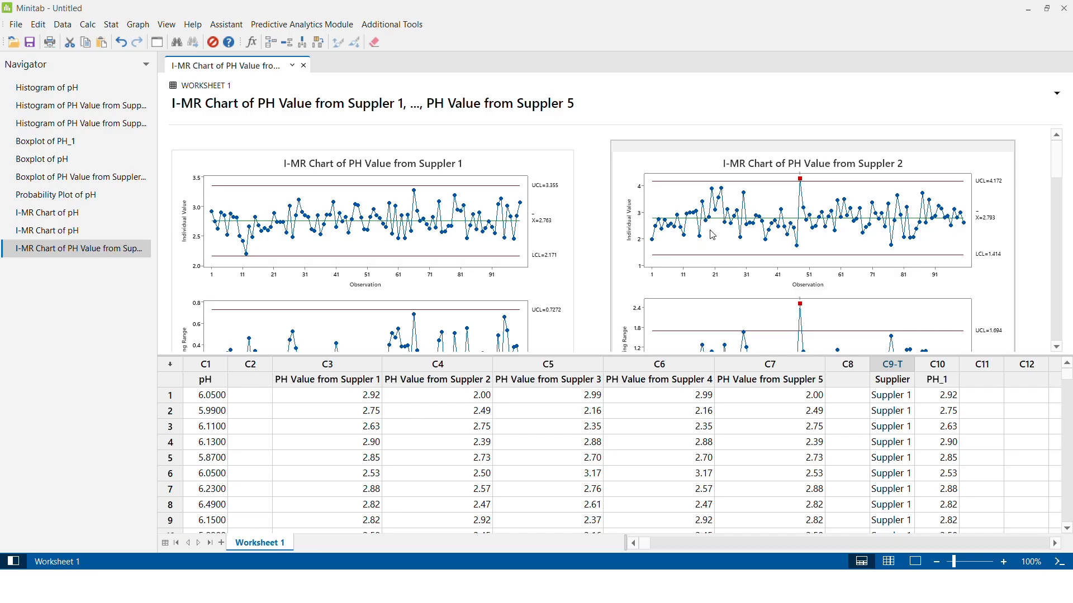
Reopen the I-MR chart setup and replace the five PH Value from Suppler variables with PH_1.
key("ctrl+e")
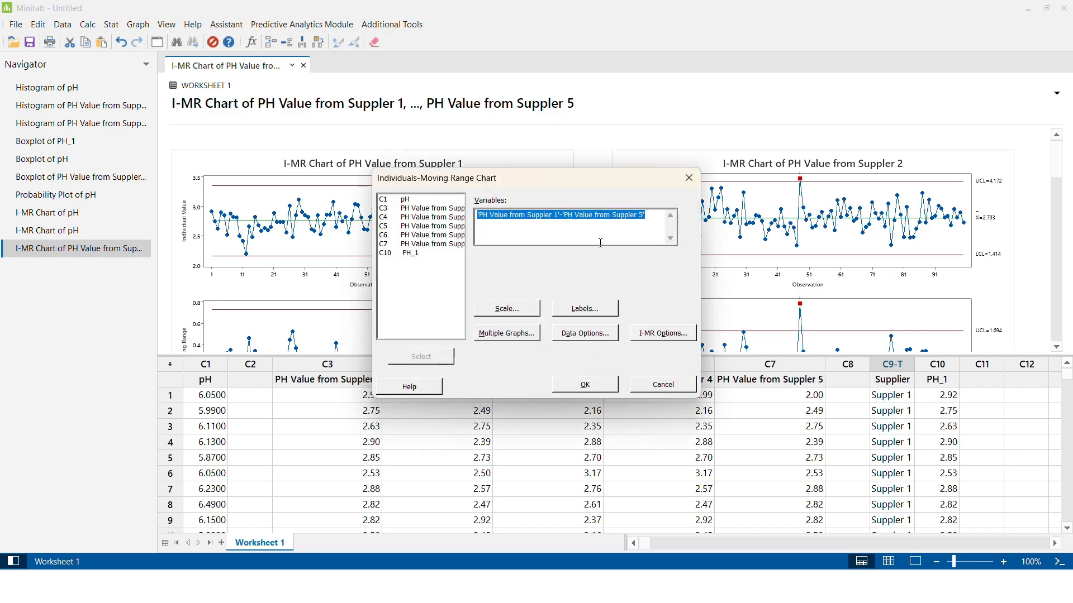
key("BackSpace")
double_click(412, 254)
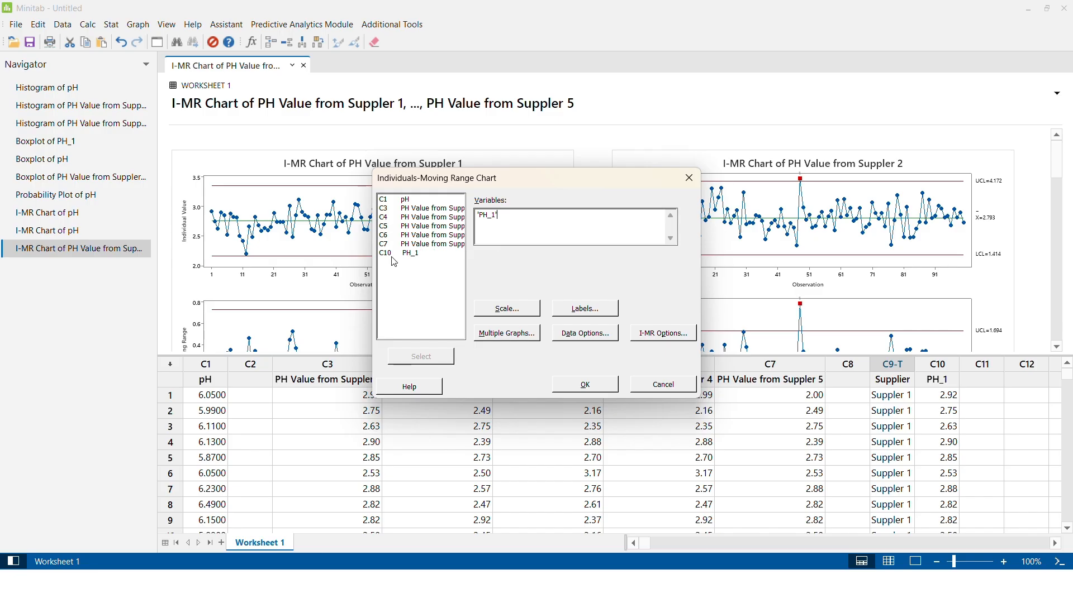
Define the I-MR chart's stages by Supplier, starting a new stage with each new value, and generate the chart.
left_click(651, 335)
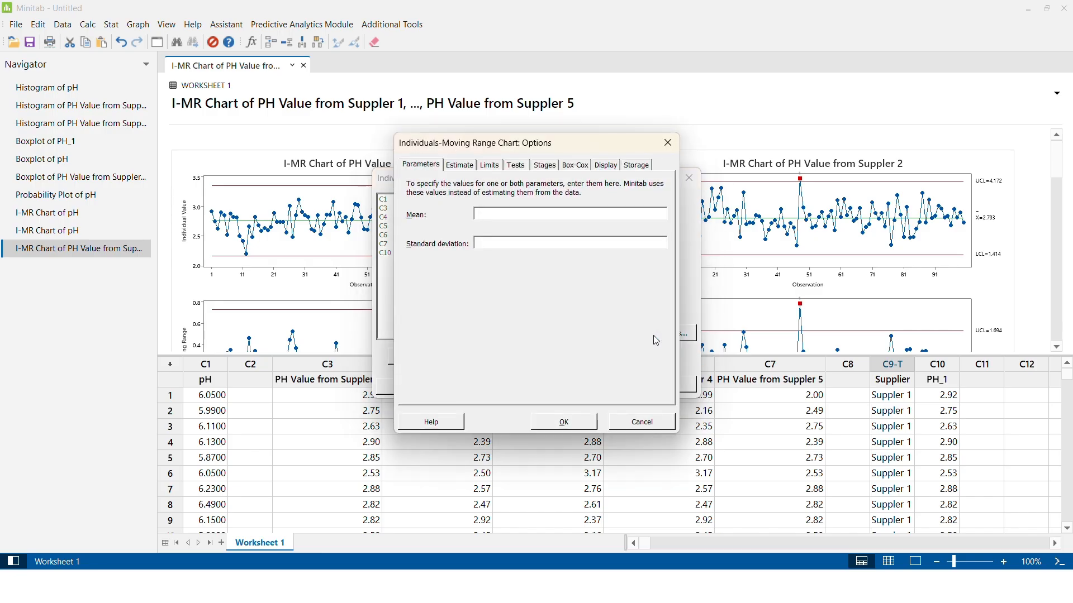
left_click(562, 166)
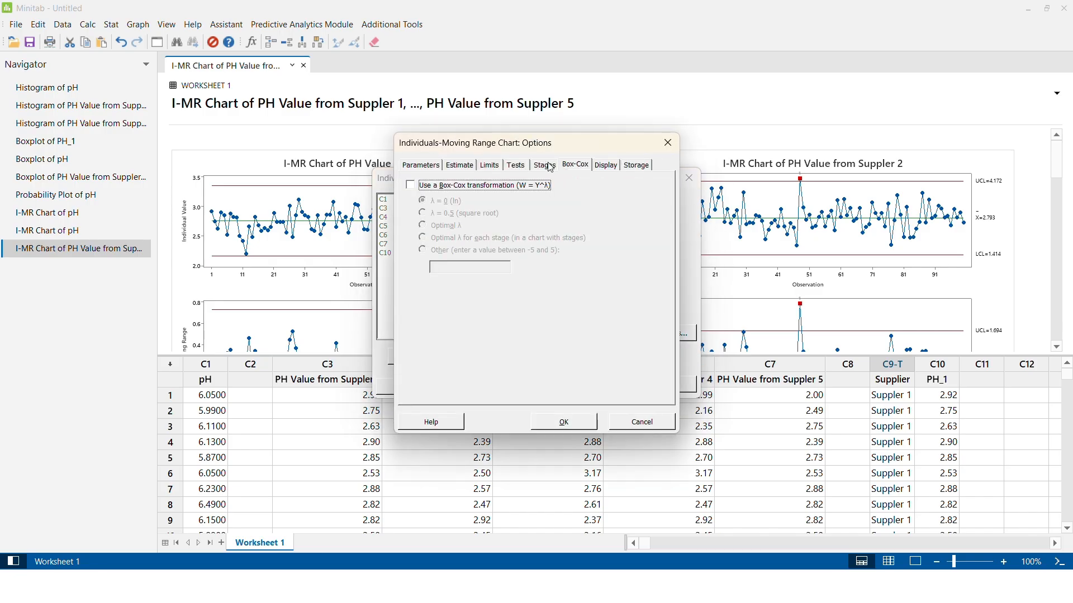
left_click(545, 166)
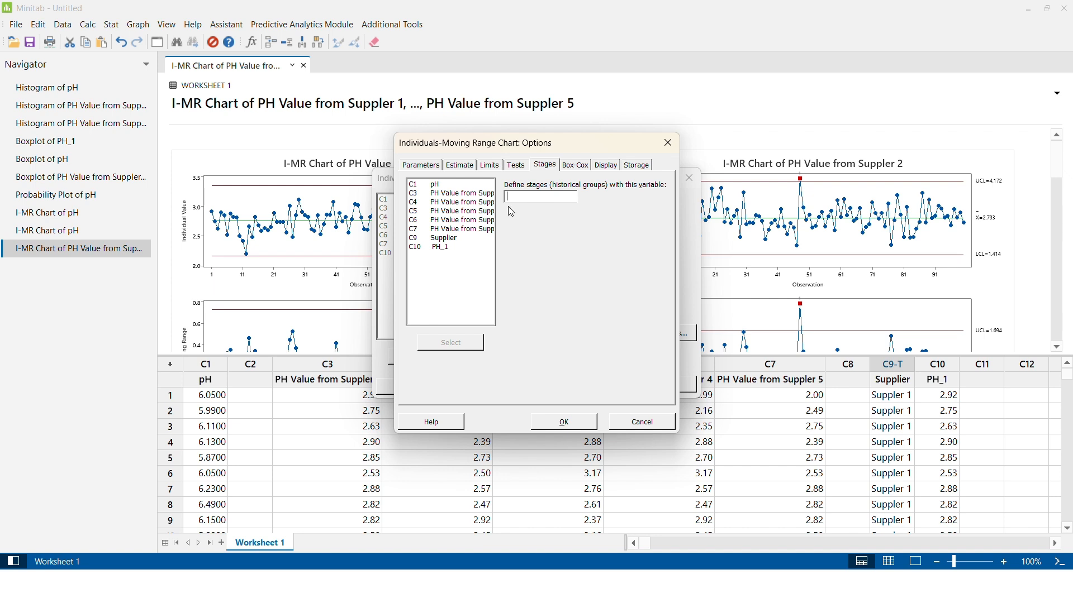
double_click(441, 239)
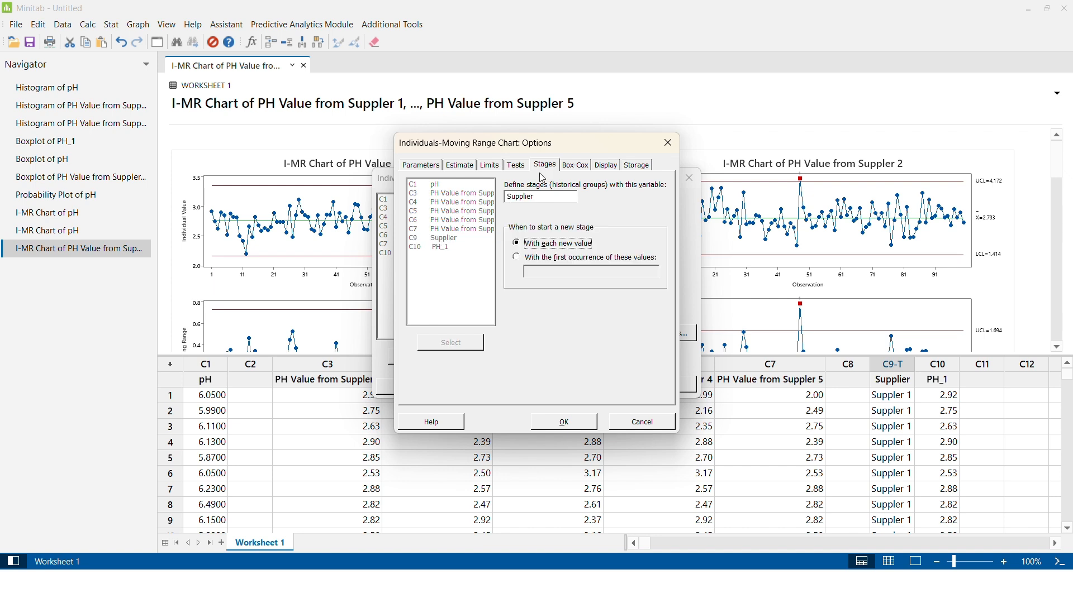
left_click(560, 427)
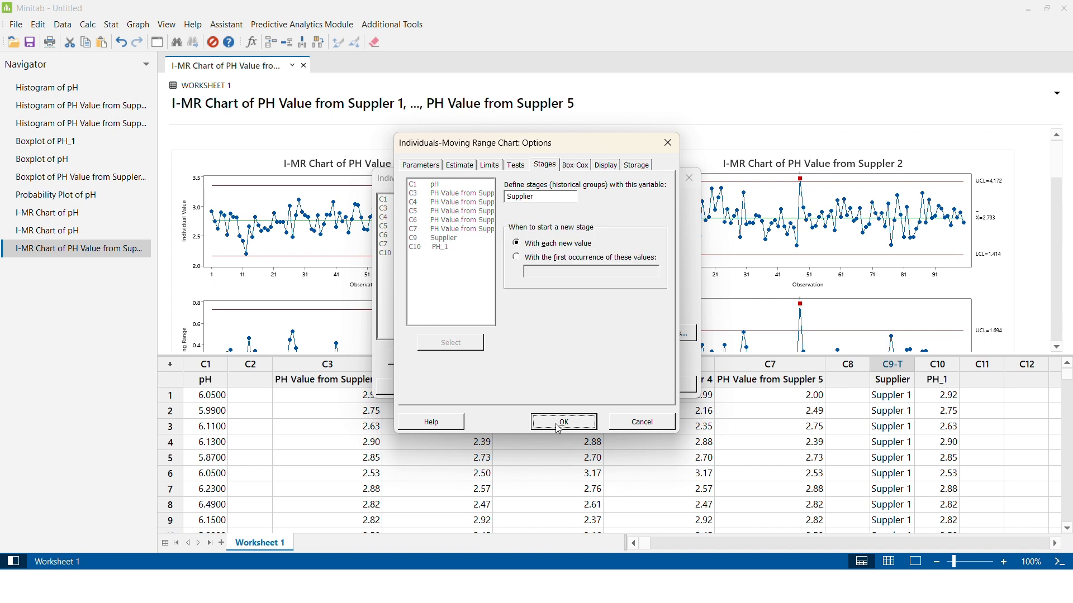
left_click(586, 384)
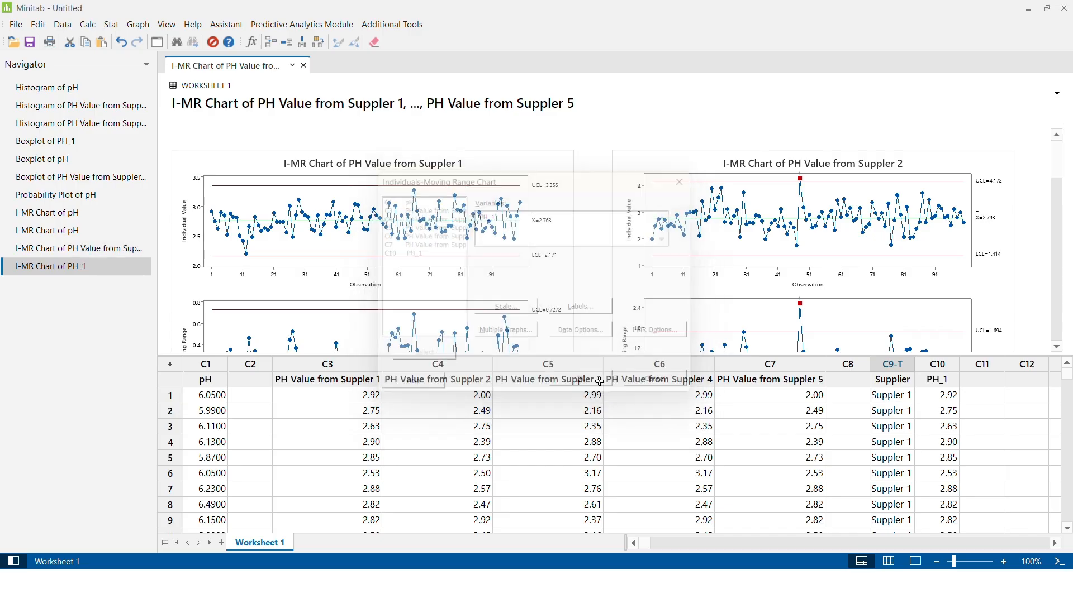
Open the I-MR chart of PH_1 by Supplier at full size, examine each supplier's control limits and flagged points, and close it.
double_click(564, 293)
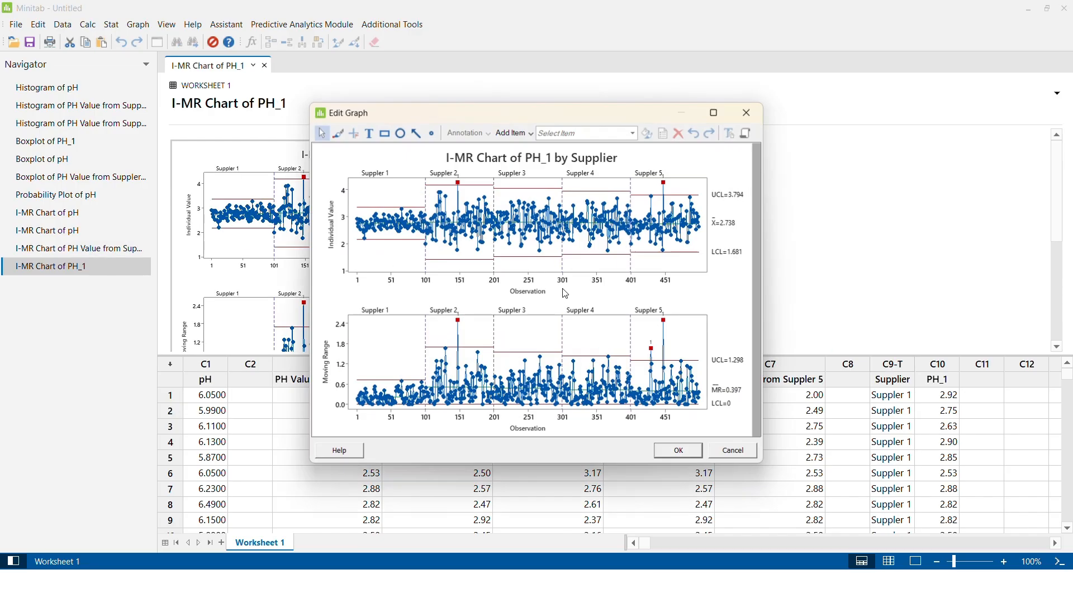
left_click(715, 112)
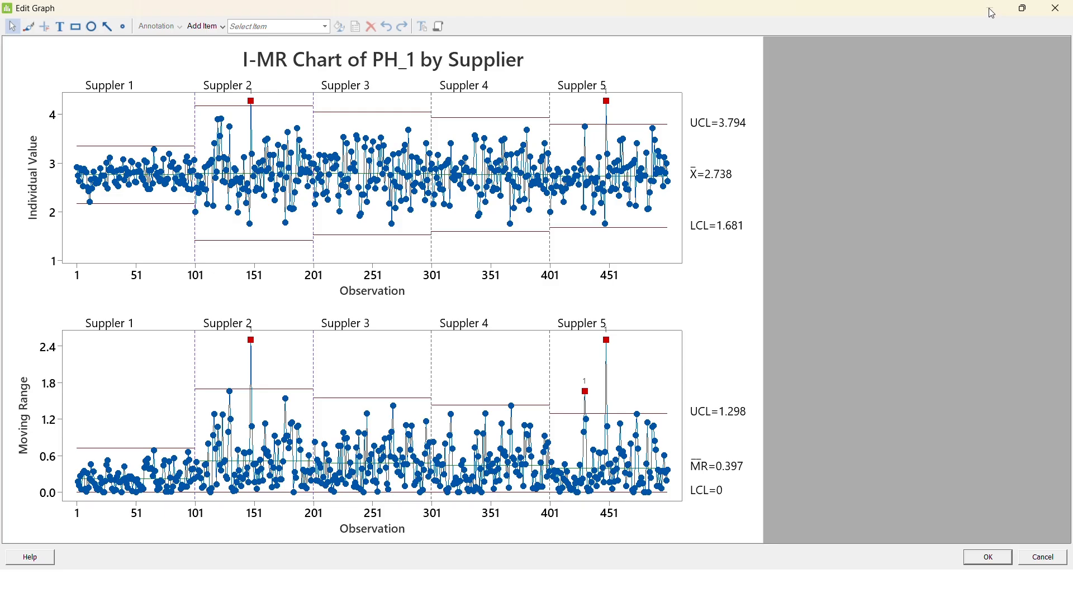
left_click(1055, 12)
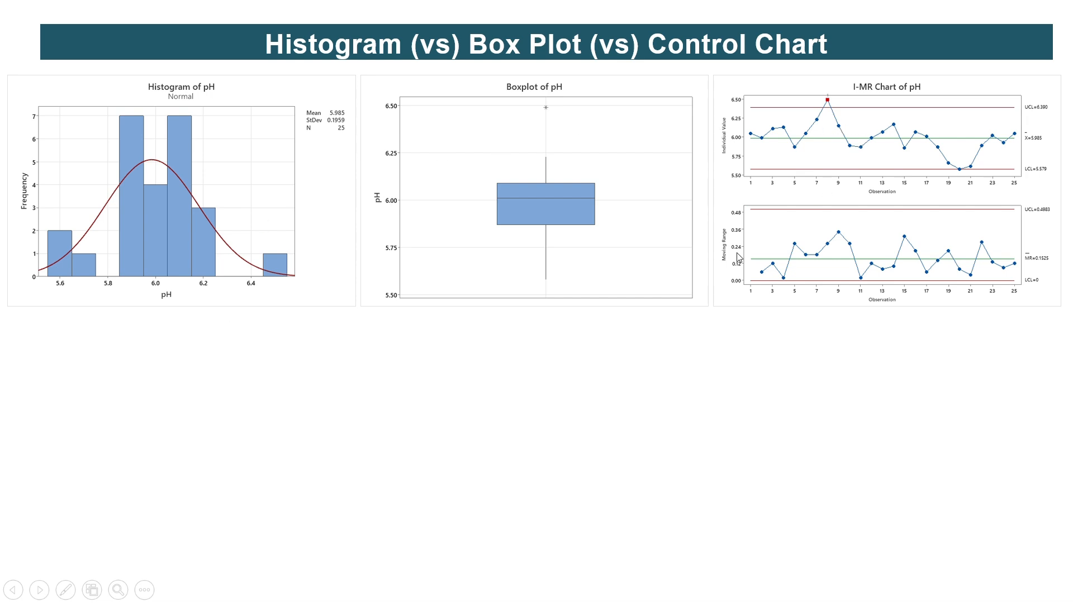
left_click(521, 321)
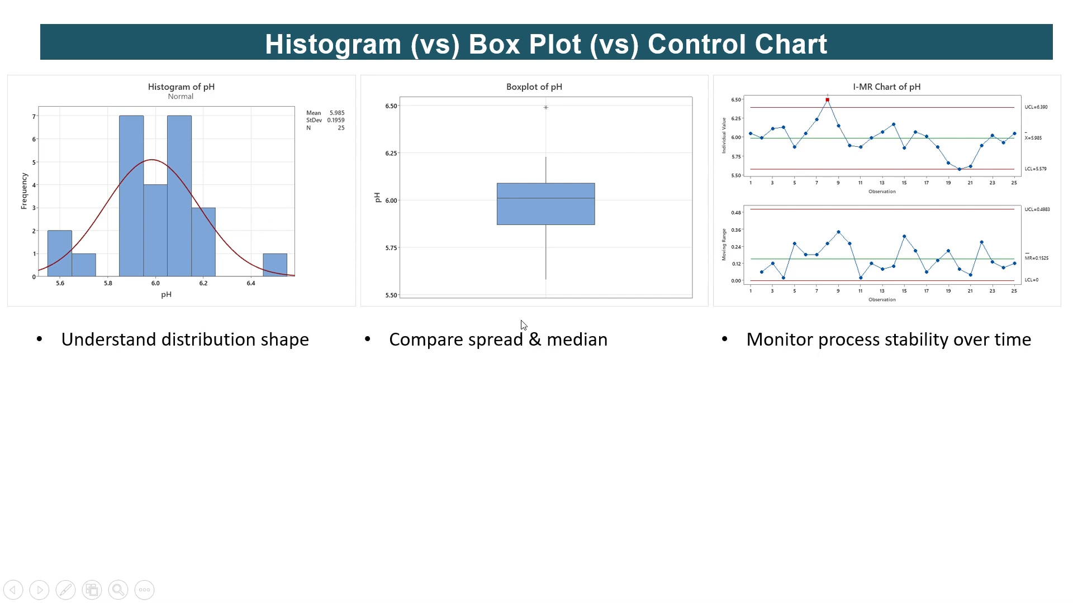